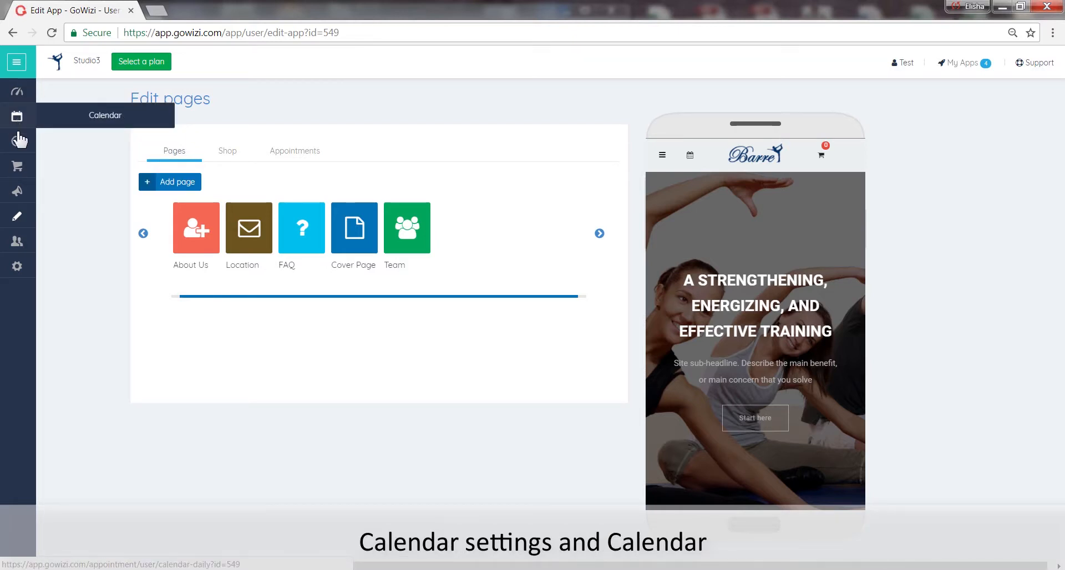
Open the Calendar Settings of the calendar manager.
mouse_move(18, 142)
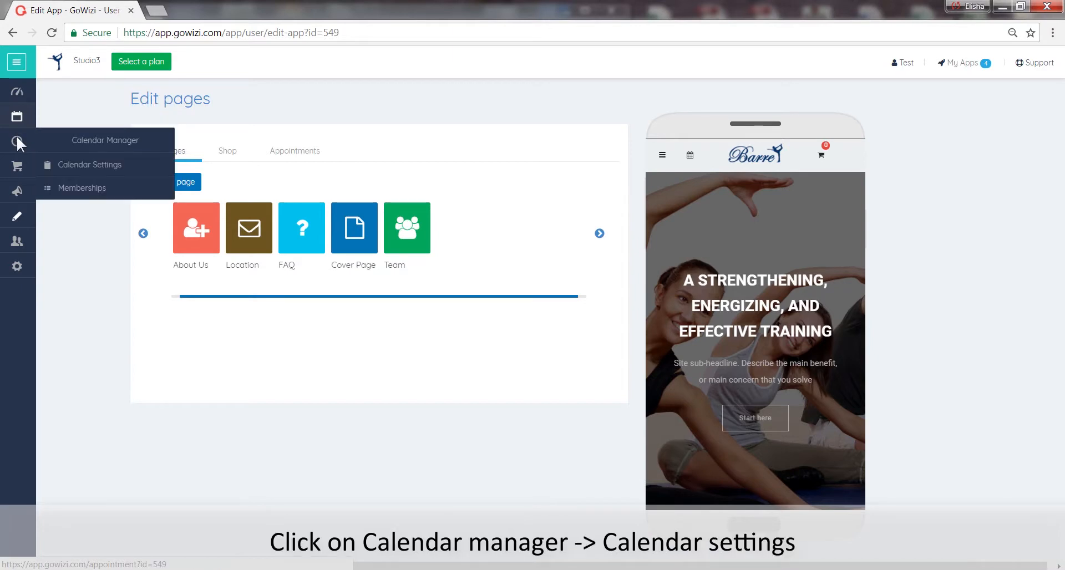
click(81, 161)
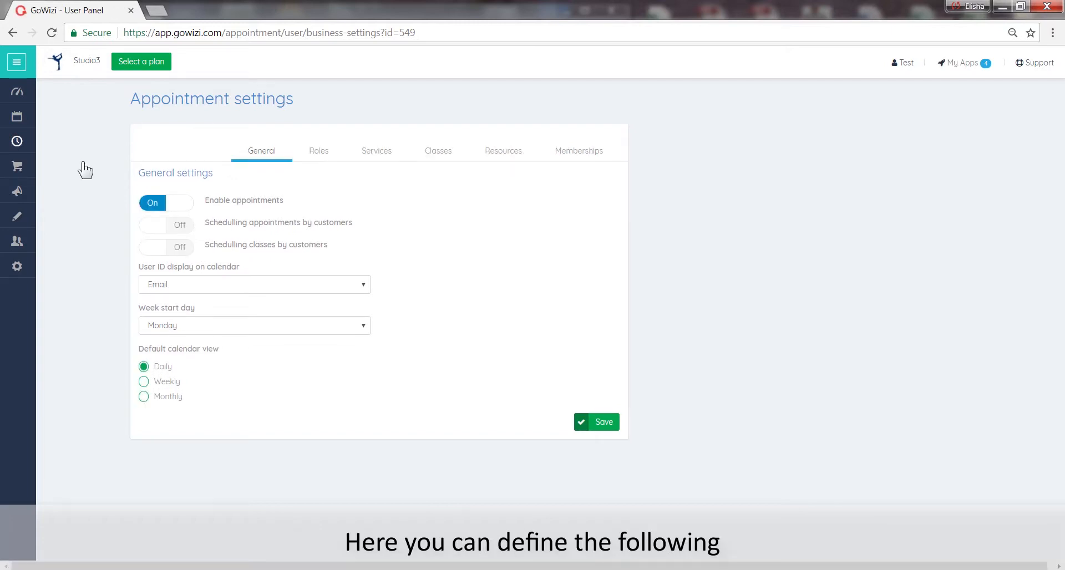
Toggle the enable-appointments, customer appointment scheduling and customer class scheduling options, returning each to its original state.
click(178, 208)
click(179, 208)
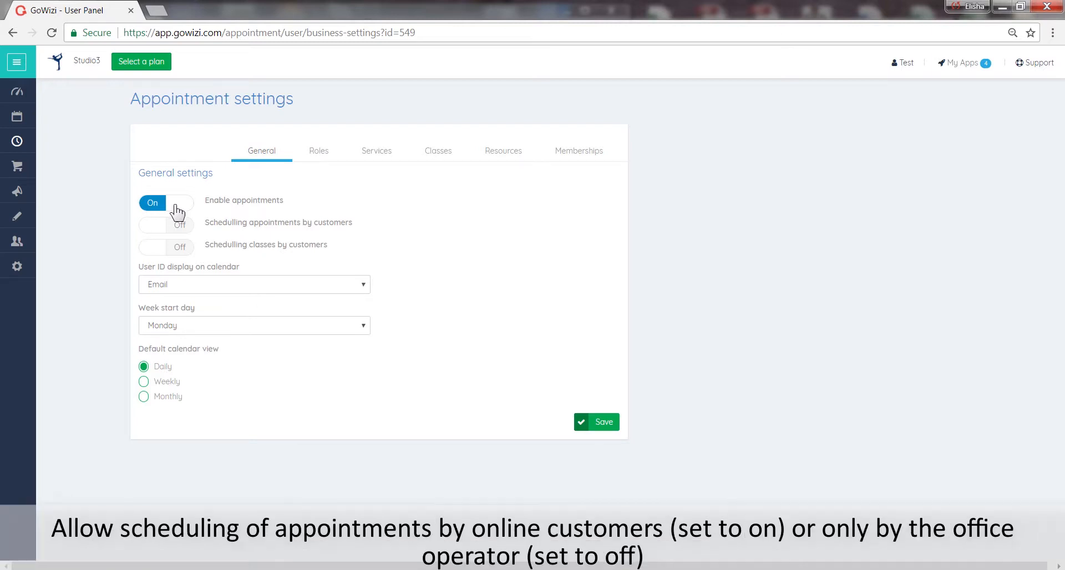
click(154, 233)
click(156, 234)
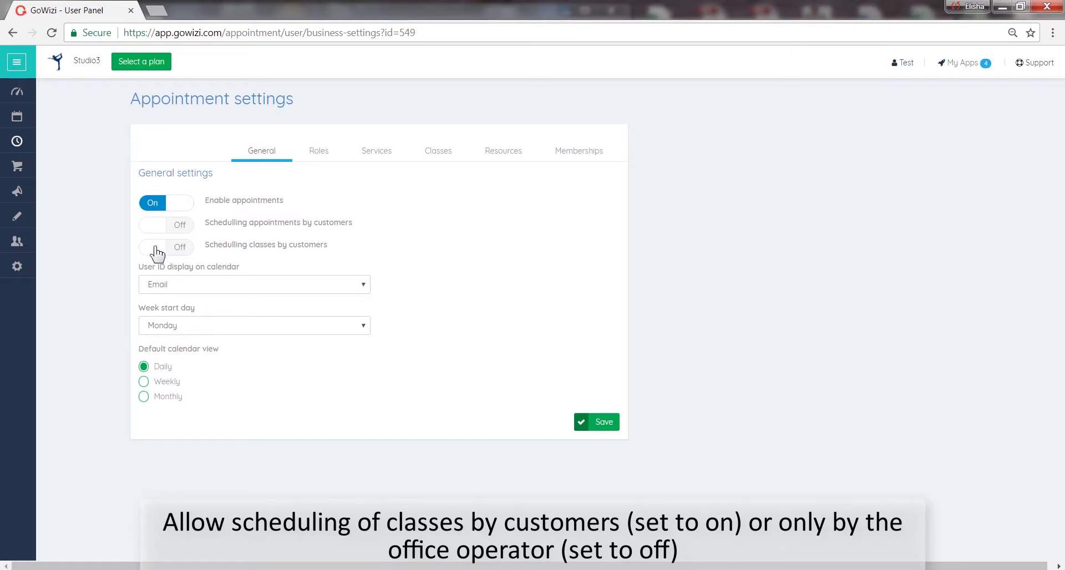
click(157, 251)
click(156, 249)
Try Name as the user ID displayed on the calendar and return it to Email.
click(159, 284)
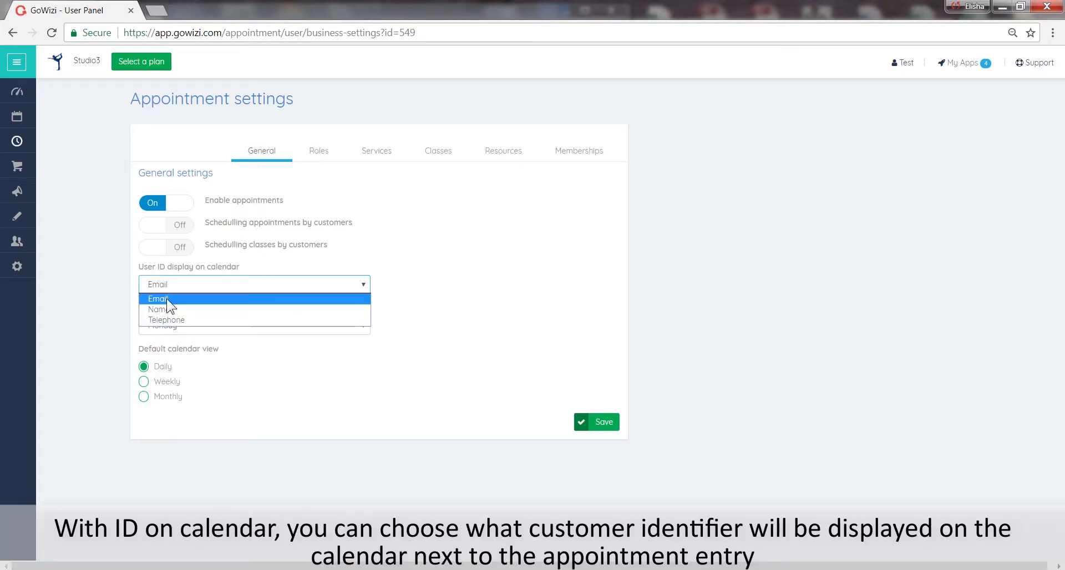
click(165, 309)
click(166, 288)
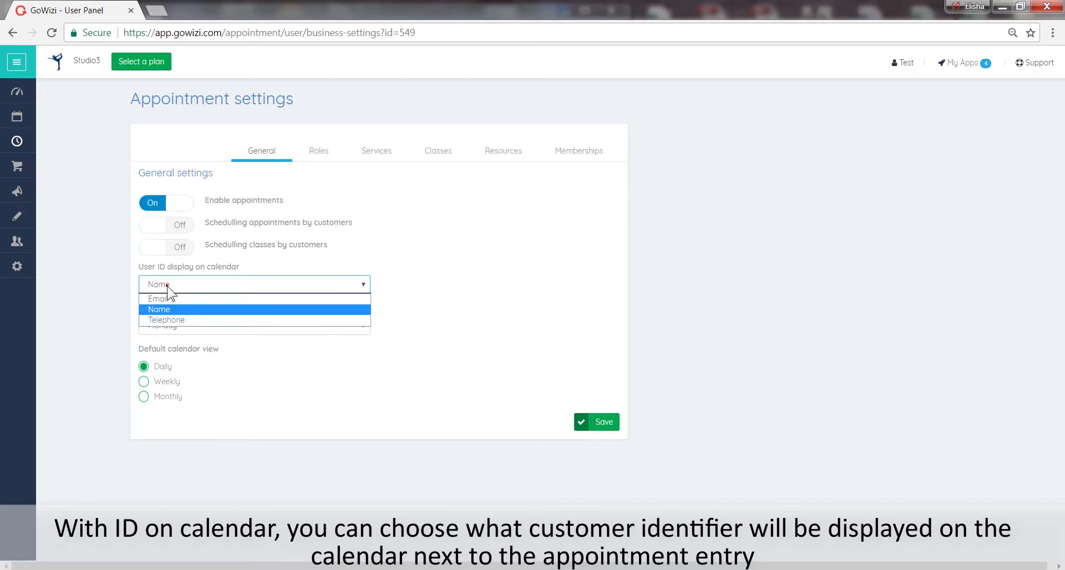
click(167, 299)
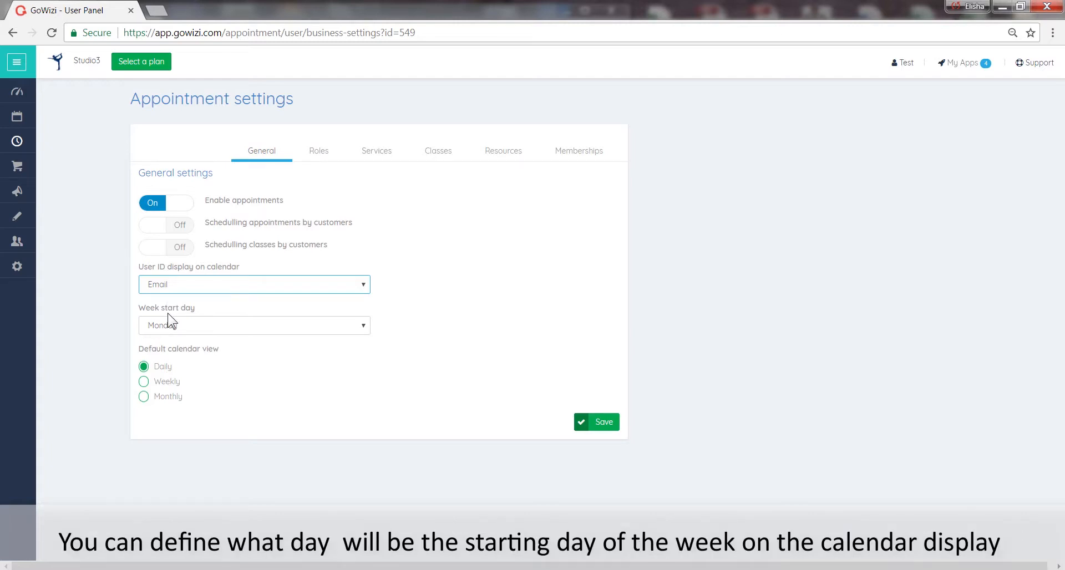
Try Sunday as the week start day and return it to Monday.
click(171, 327)
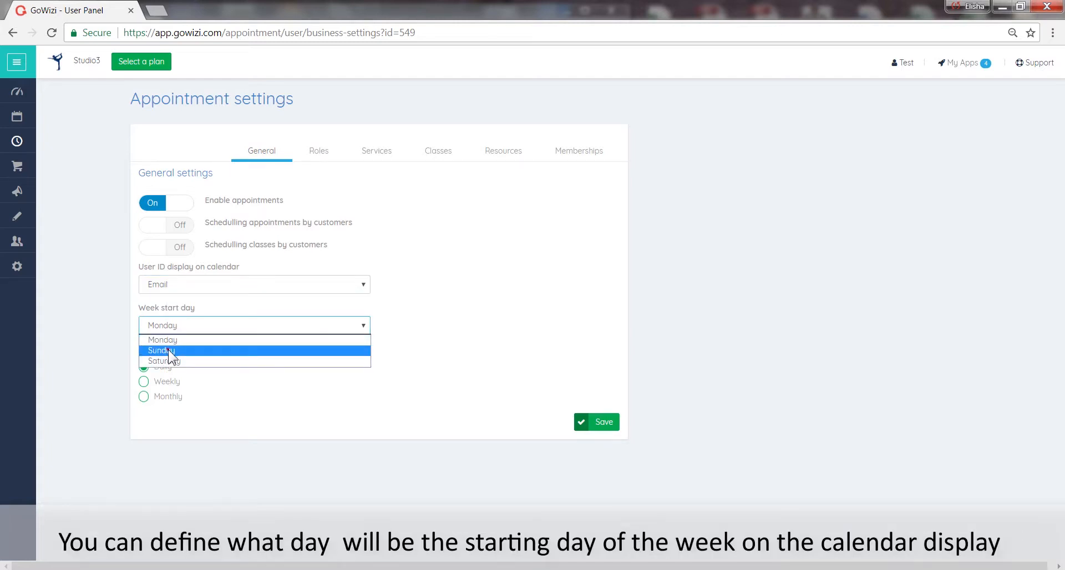
click(169, 350)
click(165, 326)
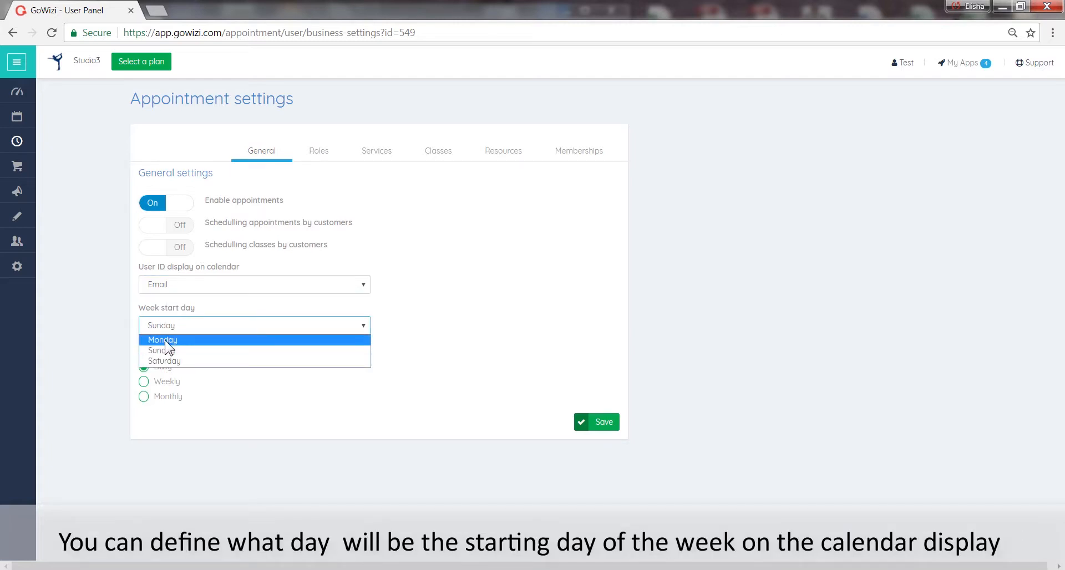
click(165, 339)
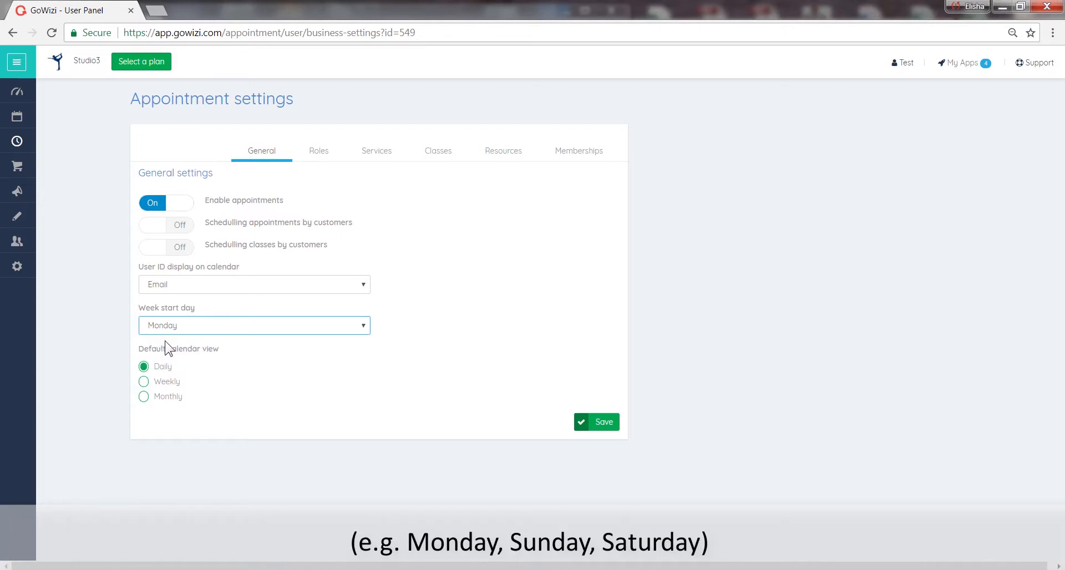
Set the default calendar view to Daily after trying Weekly and Monthly, and save the general settings.
click(163, 382)
click(144, 396)
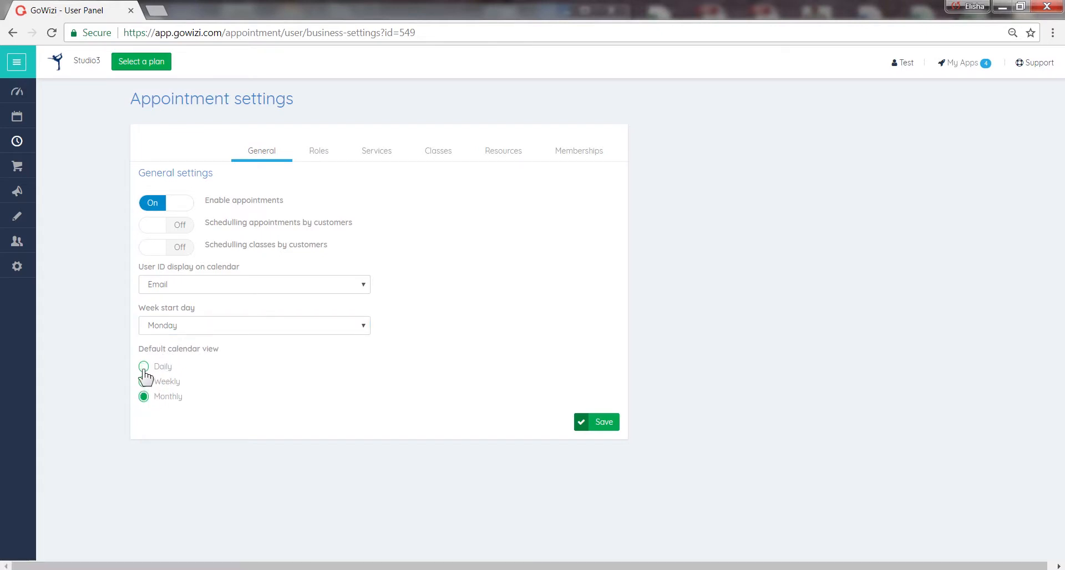
click(144, 367)
click(590, 425)
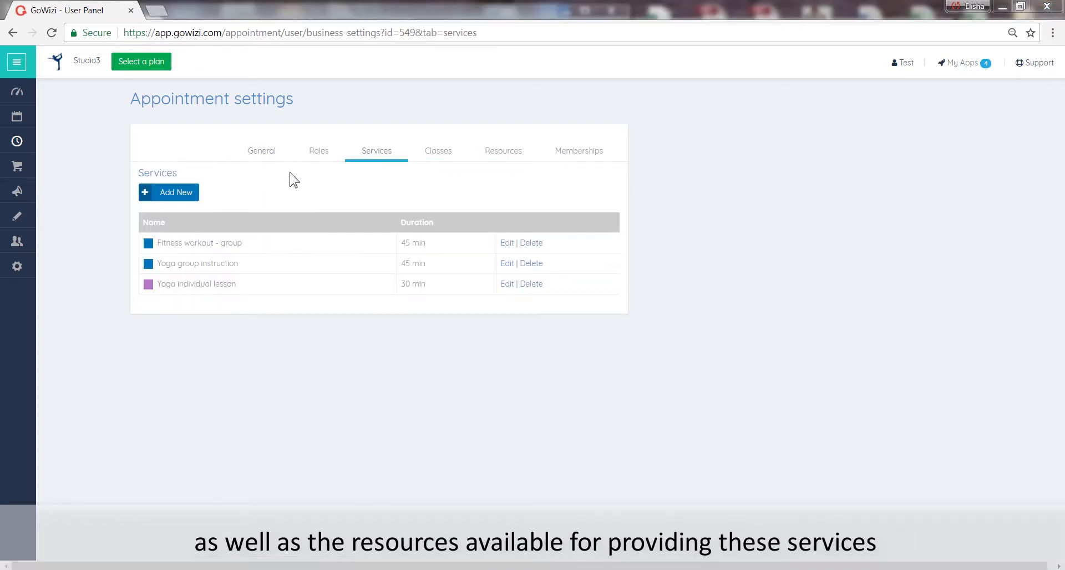
Start a new role from the roles list, go through its name and description fields, and cancel it.
click(318, 156)
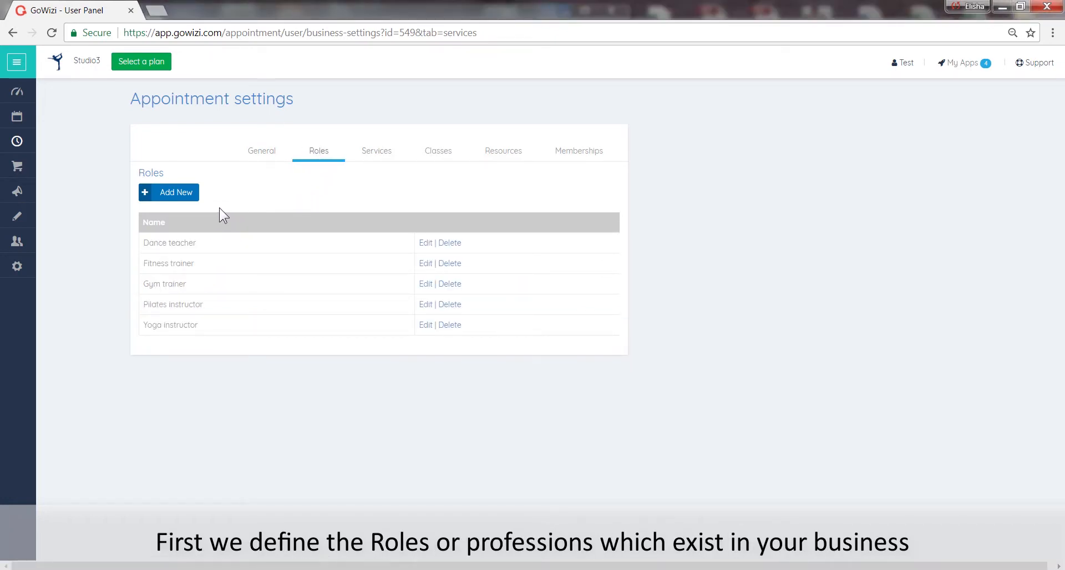
click(174, 195)
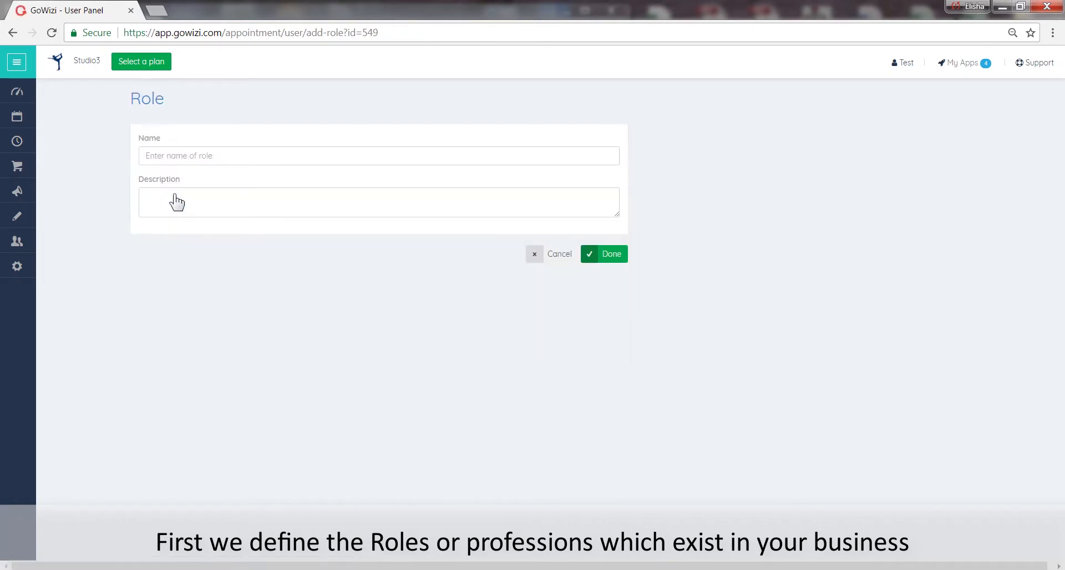
click(155, 155)
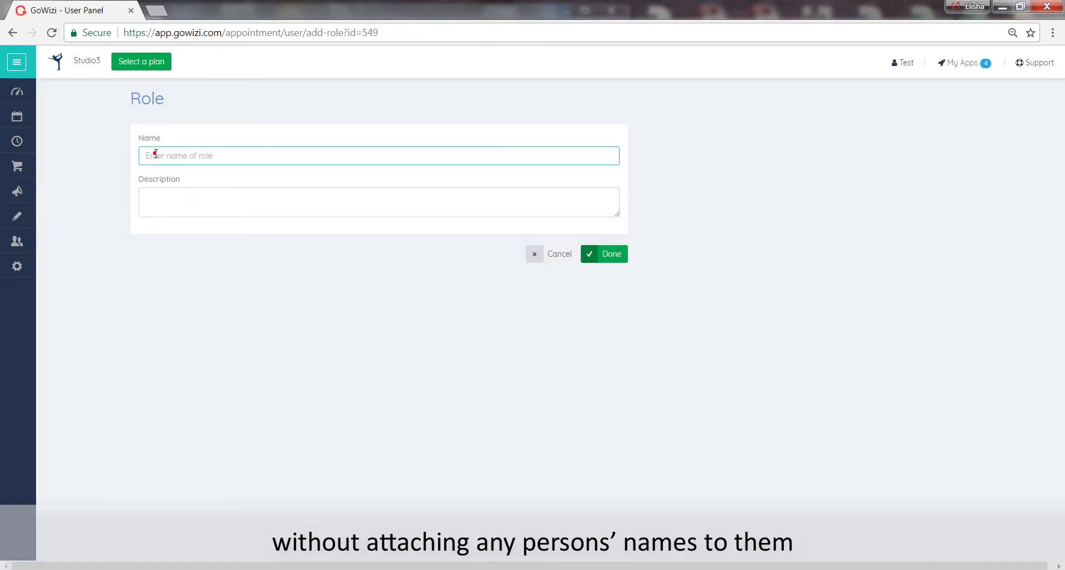
click(159, 197)
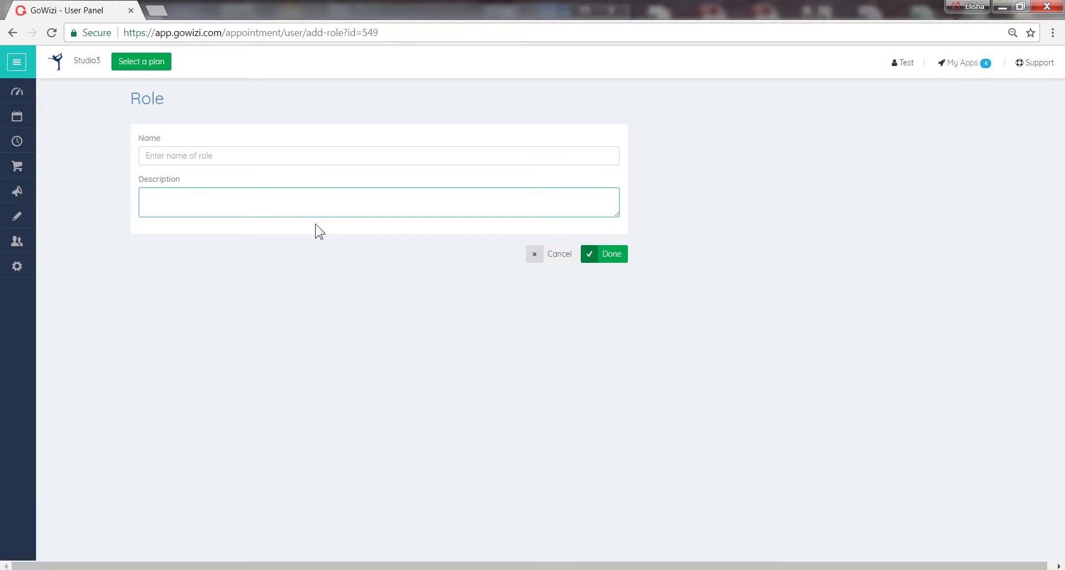
click(550, 254)
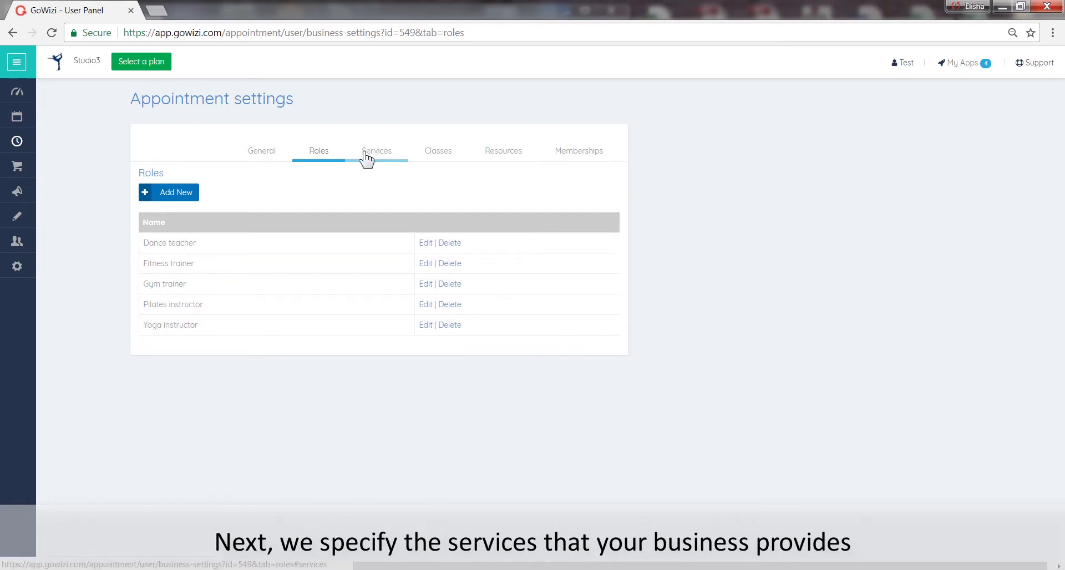
Start a new service with a duration of 45 minutes and the teal color, leaving its name and description empty.
click(388, 158)
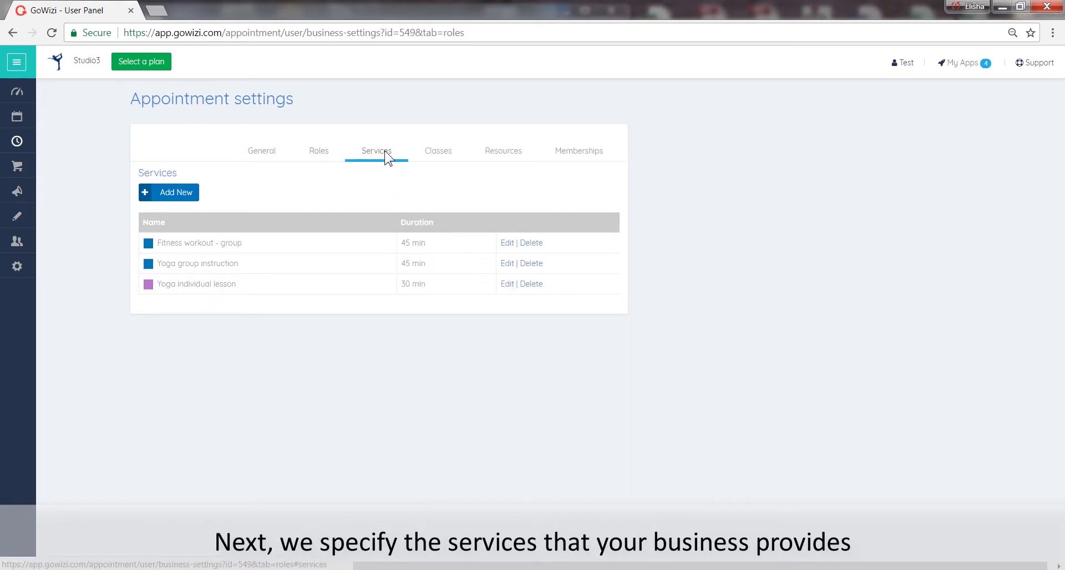
click(184, 199)
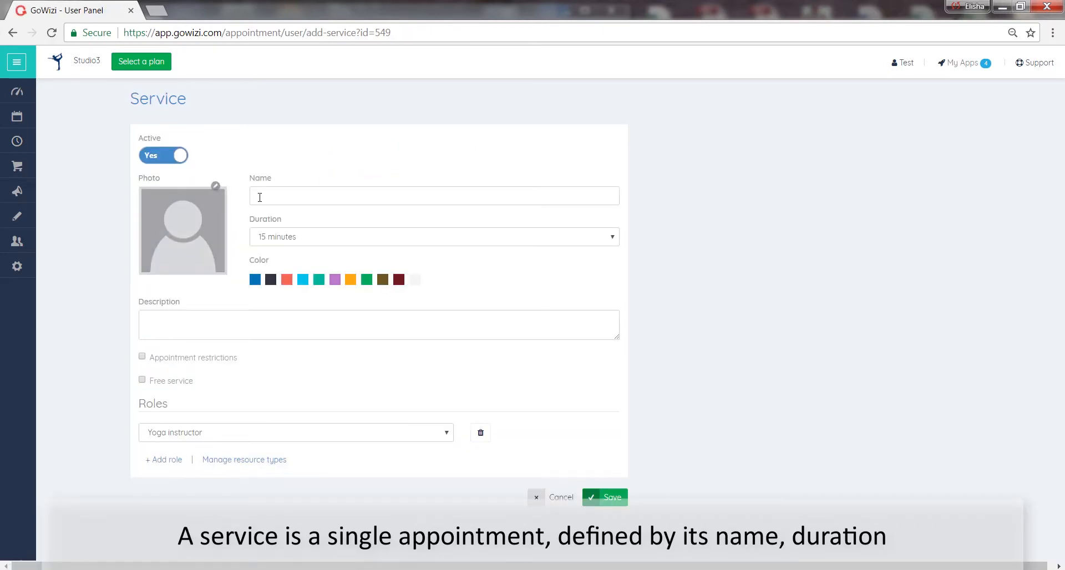
click(263, 196)
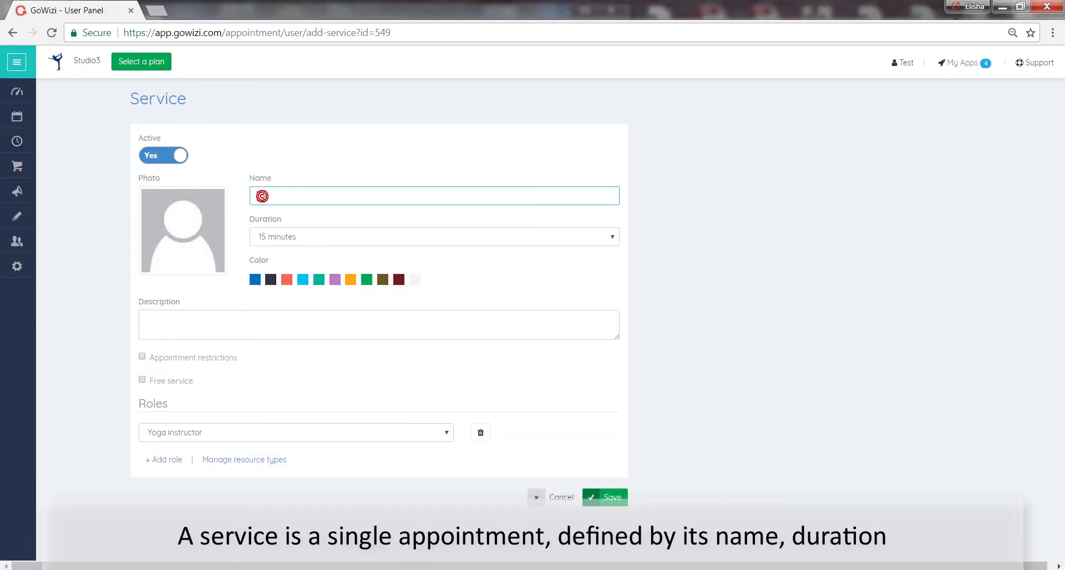
click(274, 237)
click(277, 272)
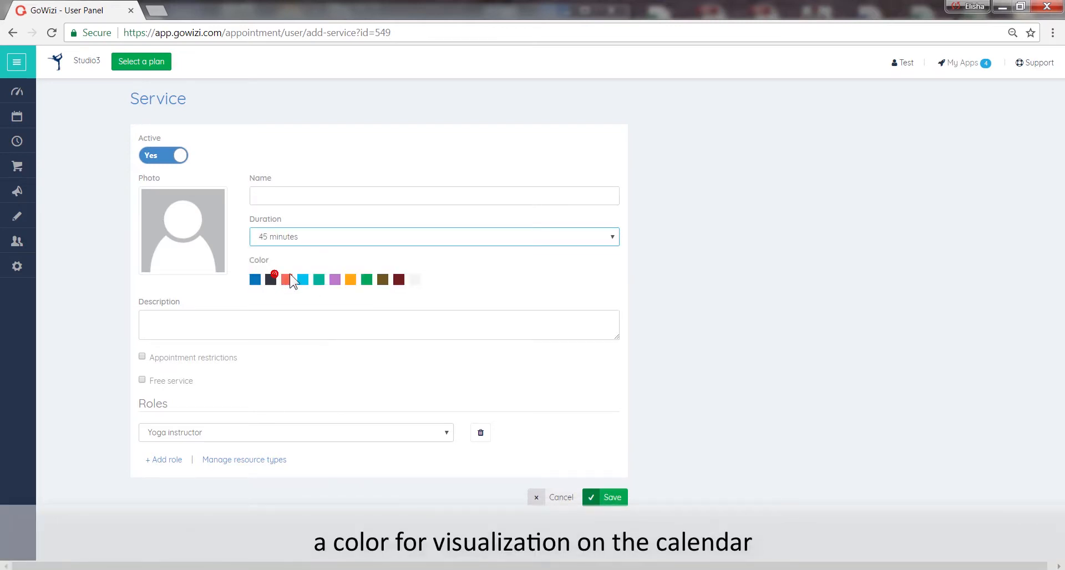
click(319, 279)
click(319, 280)
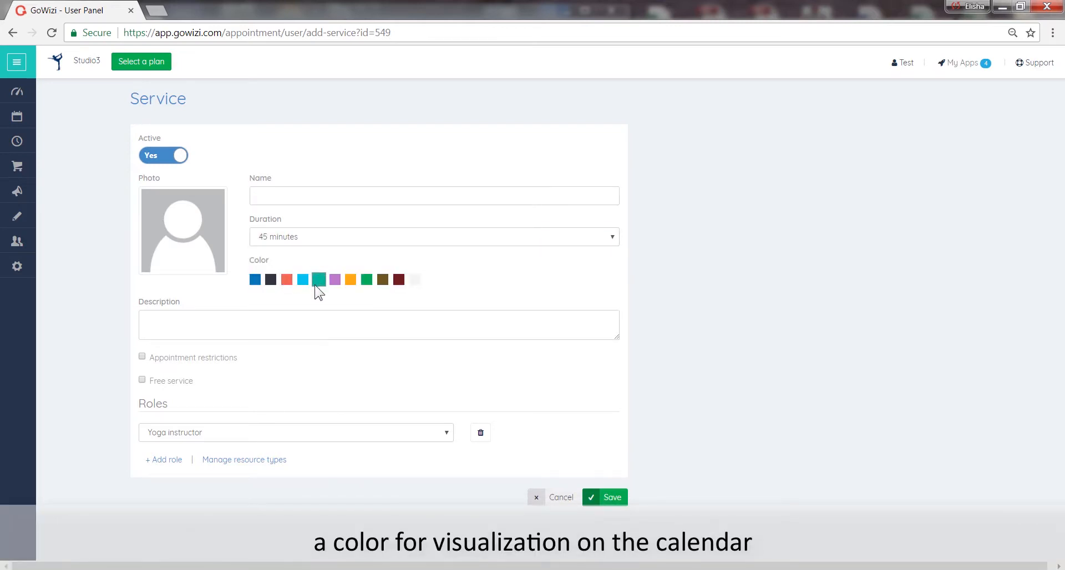
click(158, 324)
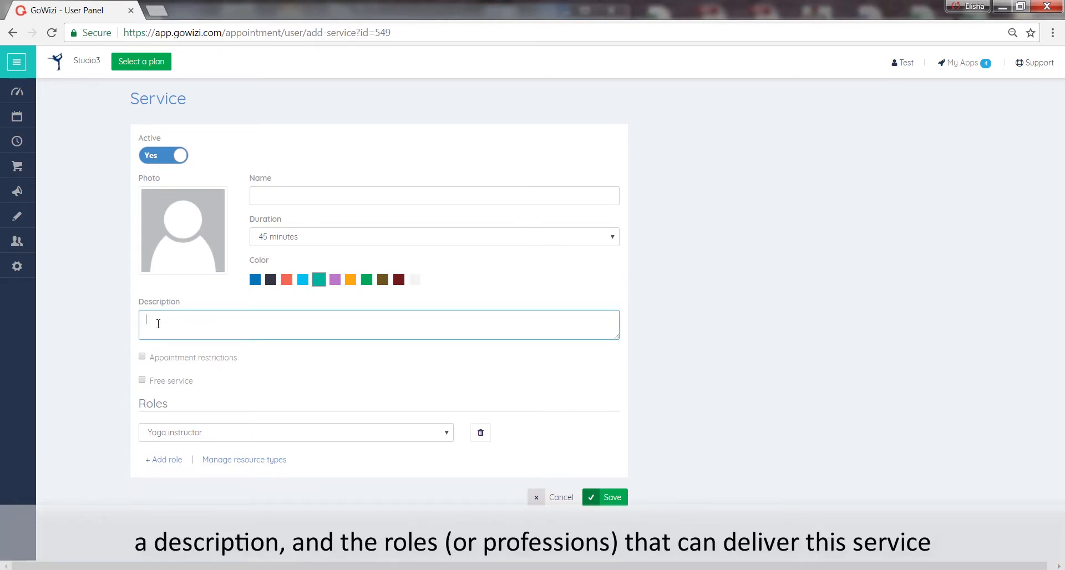
Try Pilates instructor as the service's role and return it to Yoga instructor.
click(175, 435)
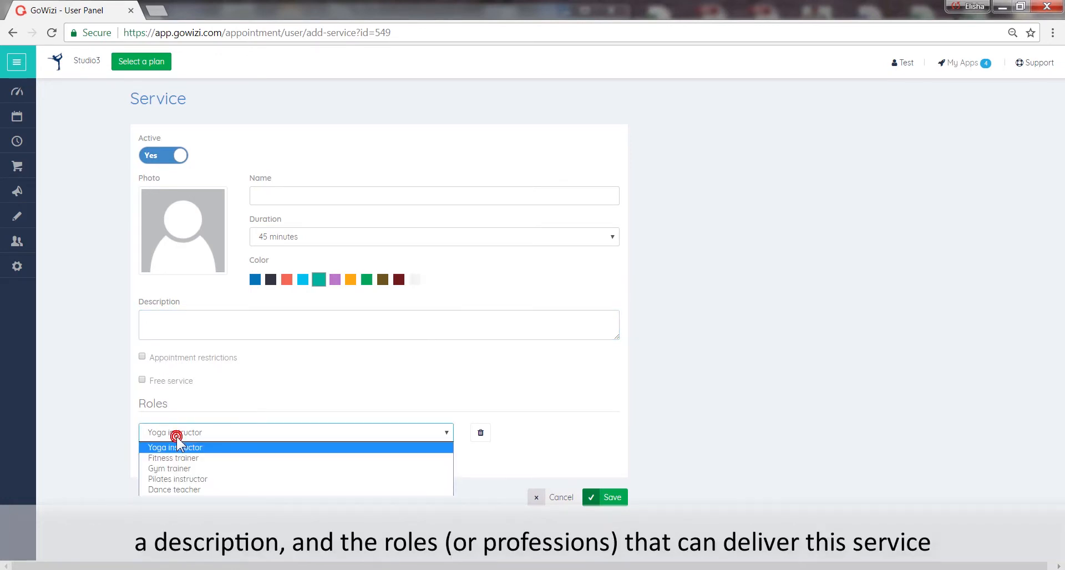
click(179, 478)
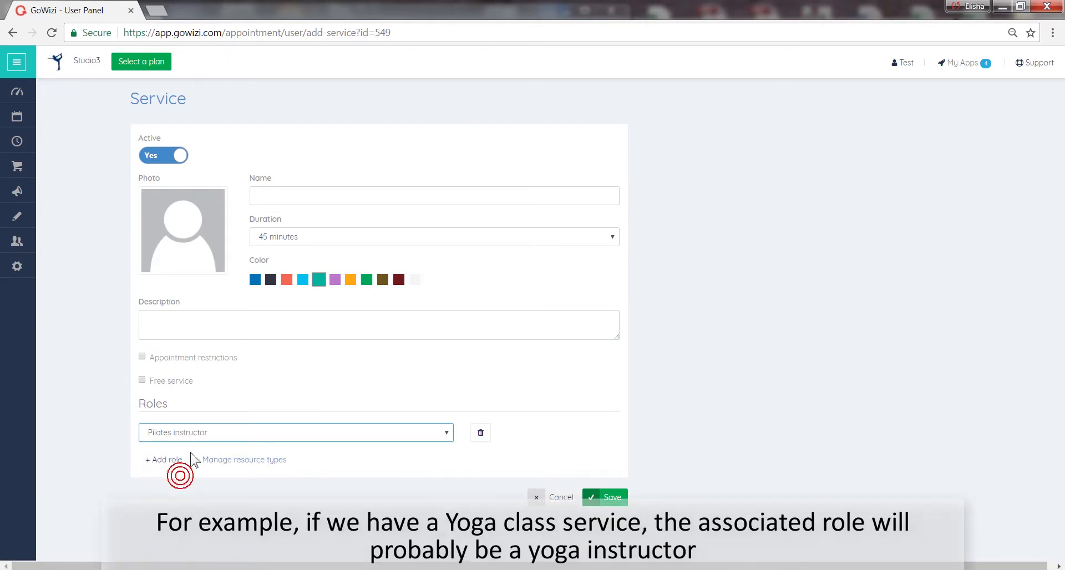
click(193, 435)
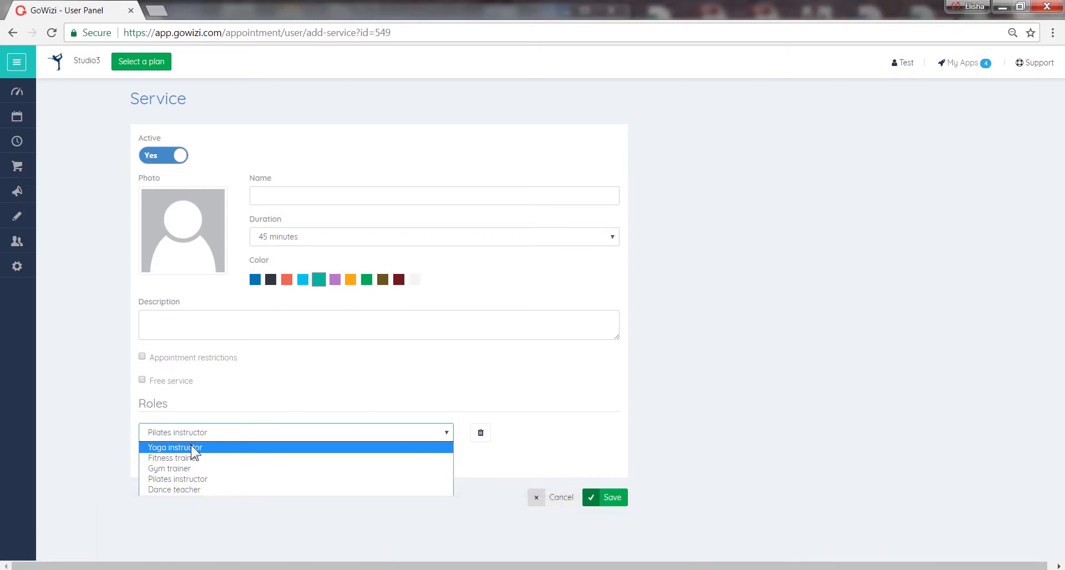
click(191, 447)
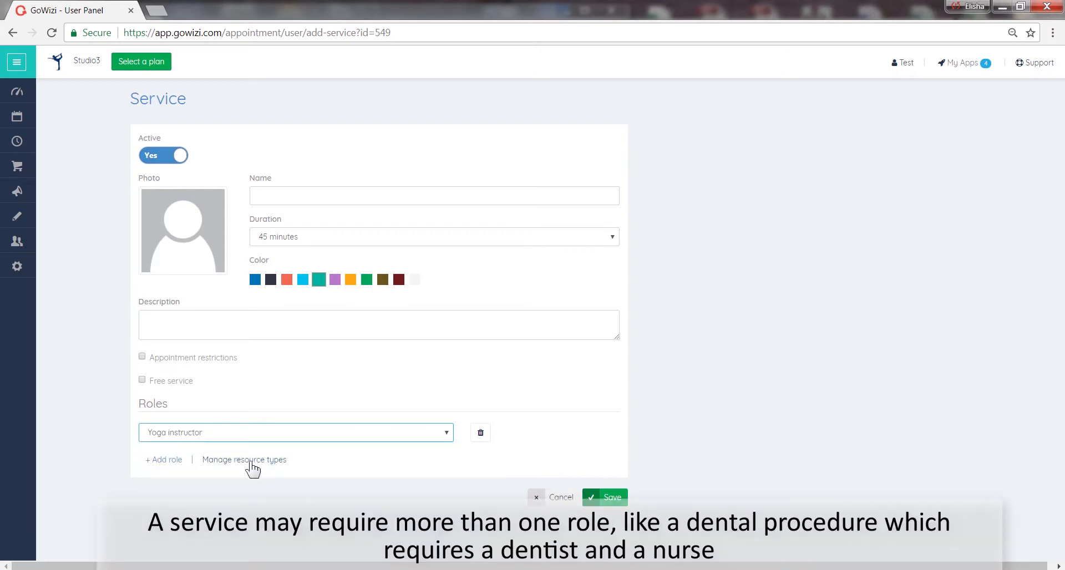
Add a second role to the service, view its available role options, and delete that added role.
click(163, 461)
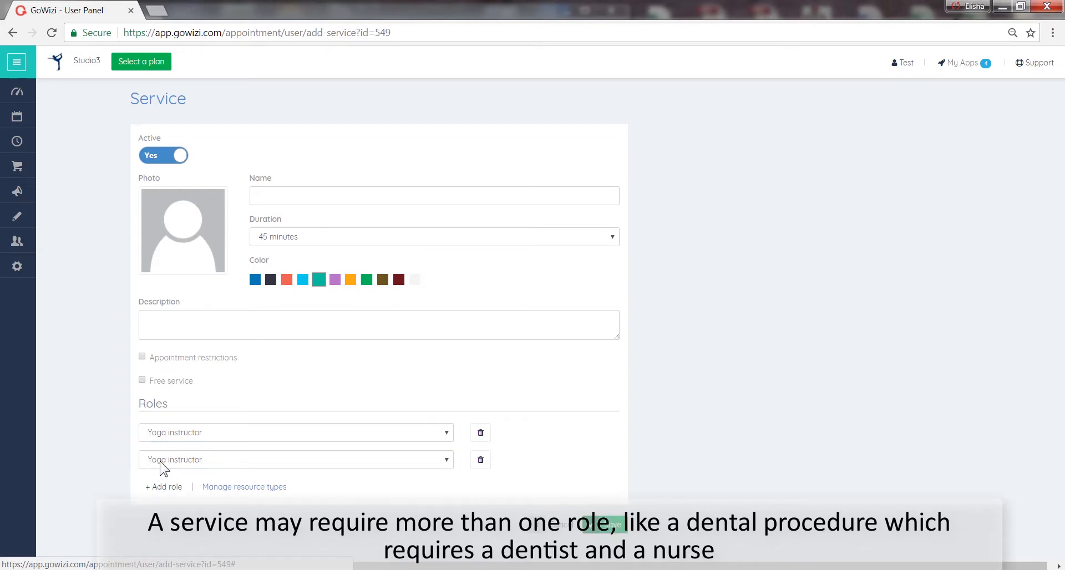
click(447, 460)
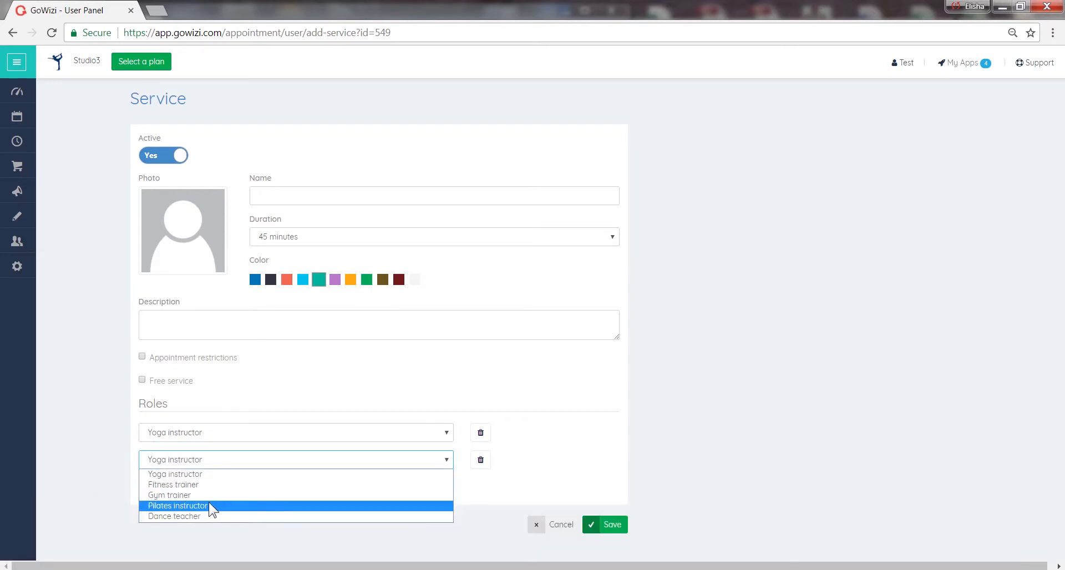
click(482, 463)
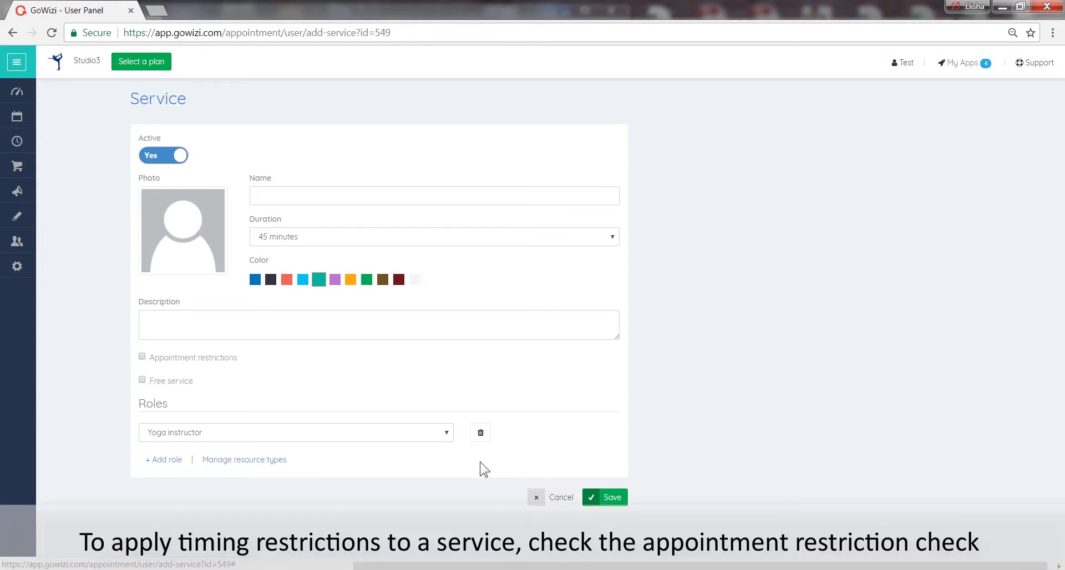
Enable appointment restrictions for the service and try Private access before returning it to Public.
click(143, 357)
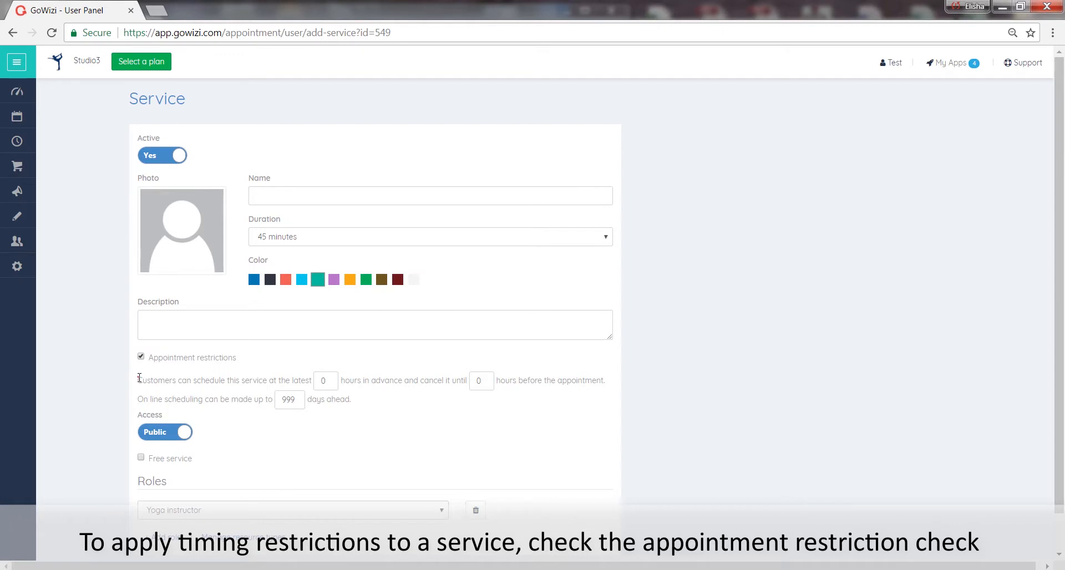
double_click(324, 381)
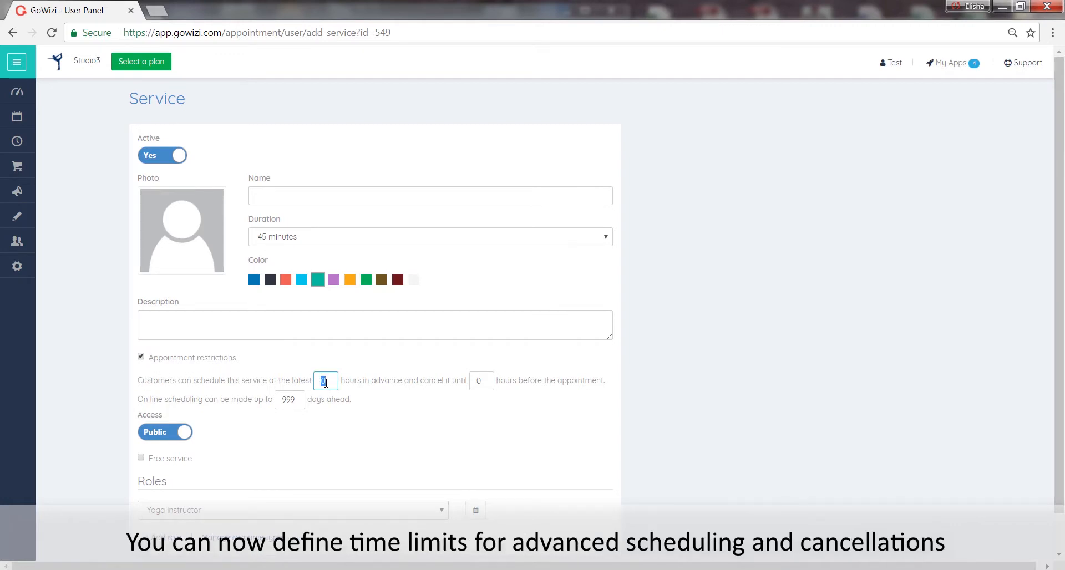
double_click(480, 382)
drag(289, 400, 292, 400)
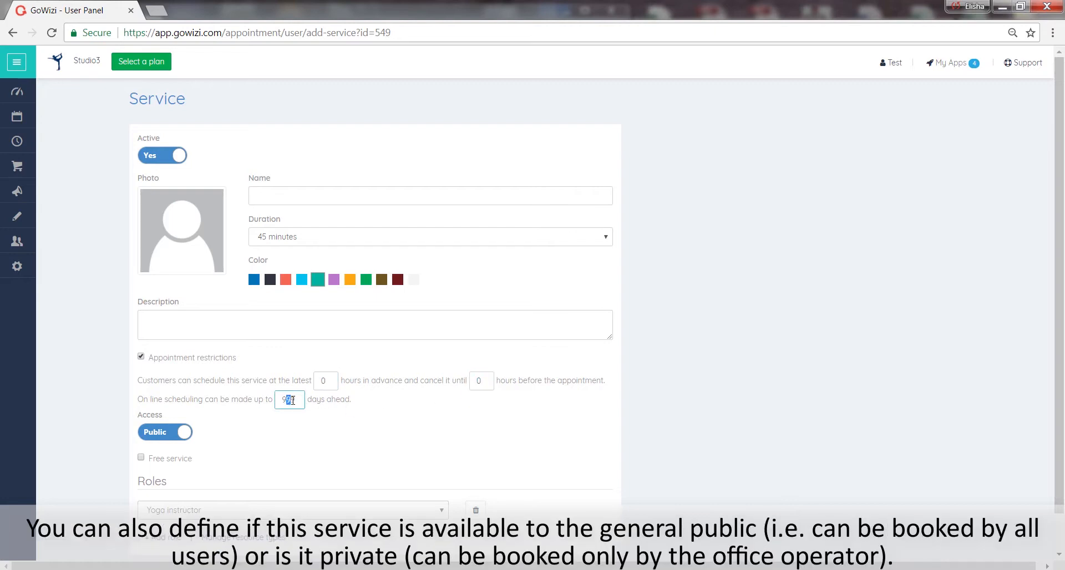
click(159, 429)
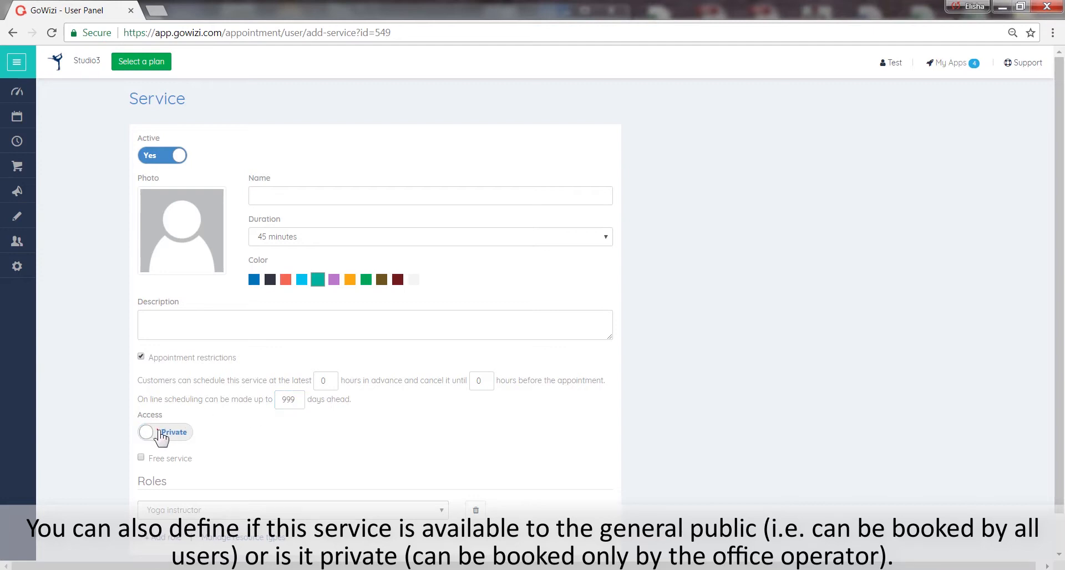
click(159, 431)
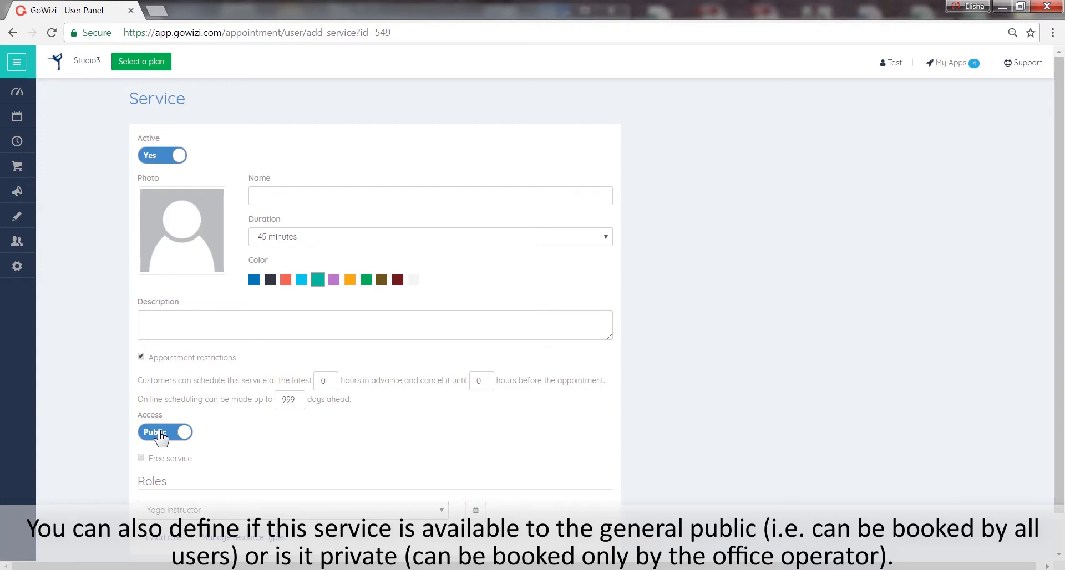
Add a second Yoga instructor role to the service and leave the unsaved form for the role management list.
click(141, 458)
scroll(143, 463, down, 1)
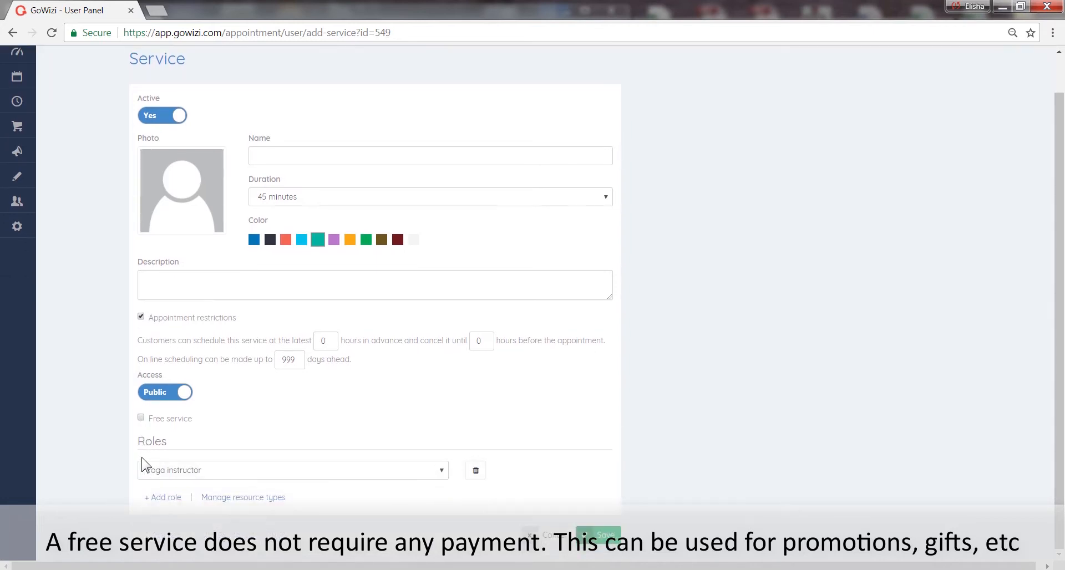
click(158, 498)
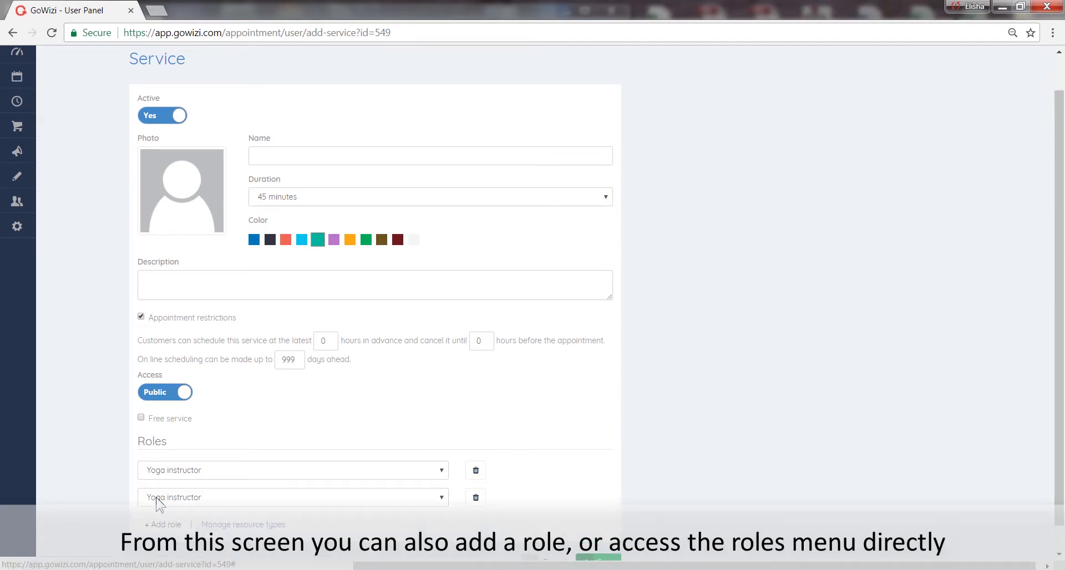
click(243, 525)
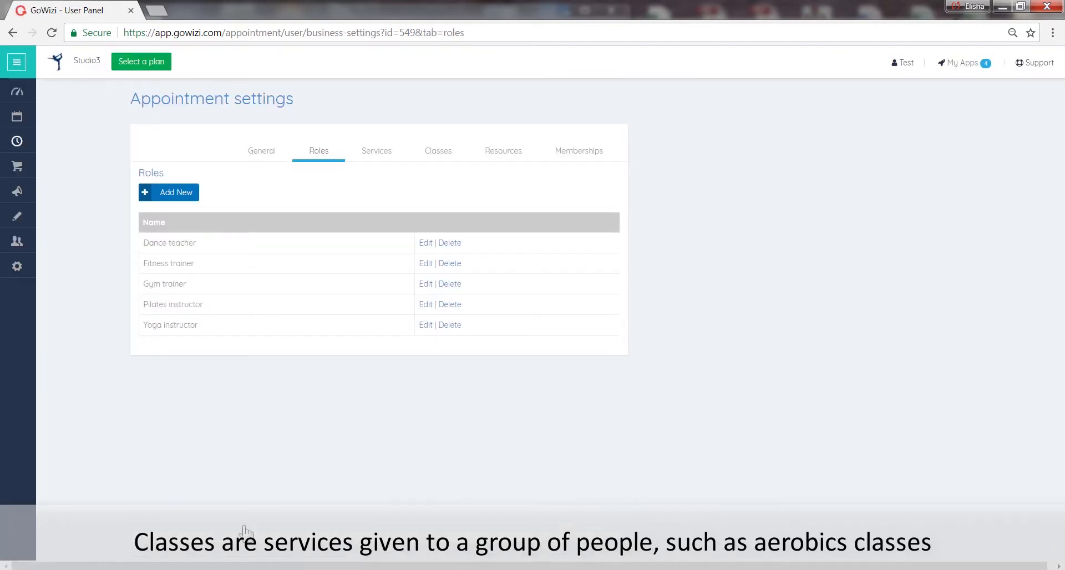
Start a new class and examine its settings, including the number of participants, without saving it.
click(437, 158)
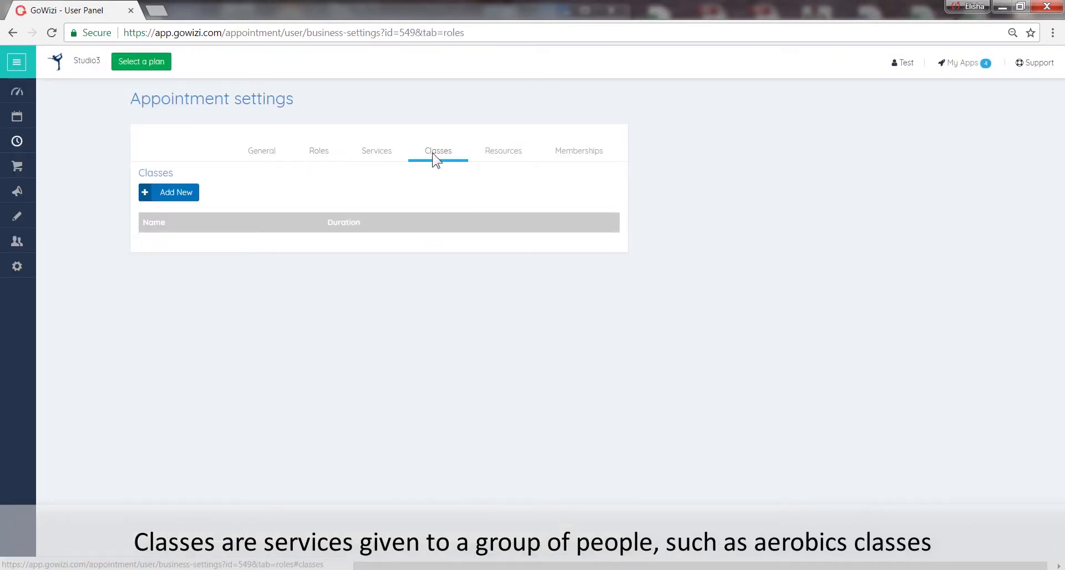
click(177, 194)
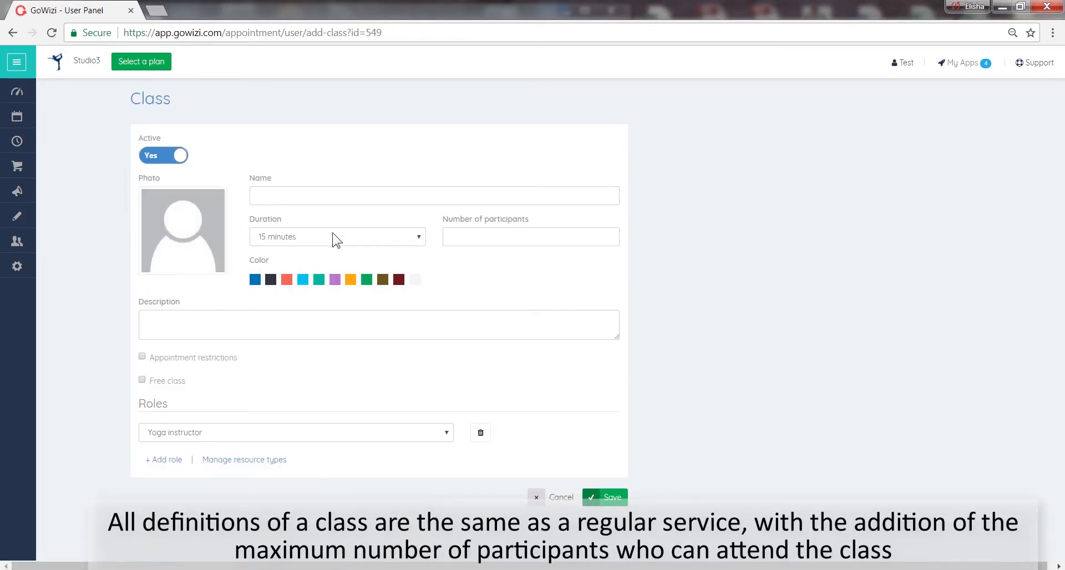
click(455, 236)
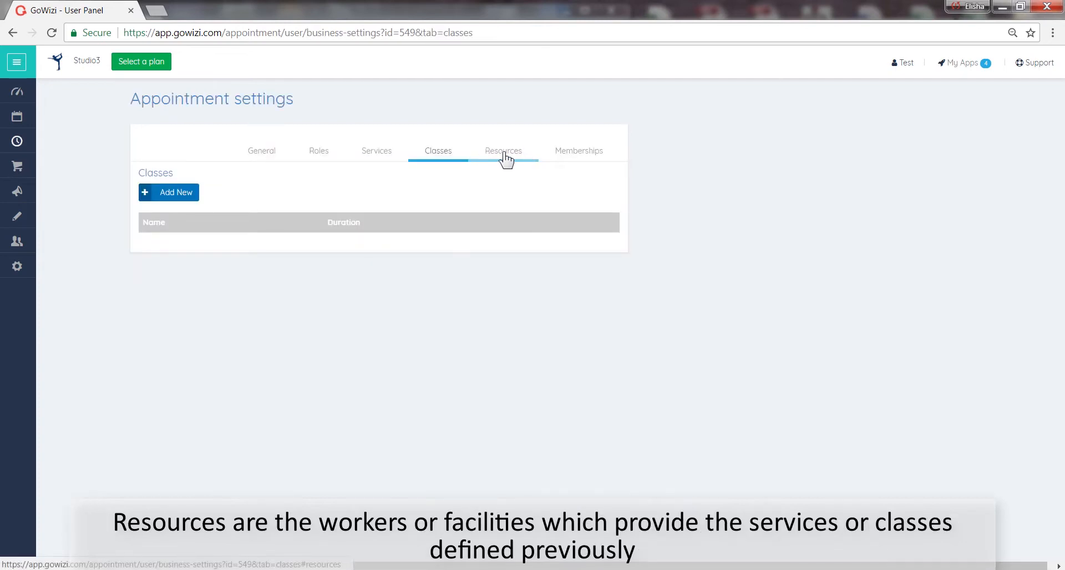
Open the first resource in the resources list for editing and add the Gym trainer role to it.
click(502, 151)
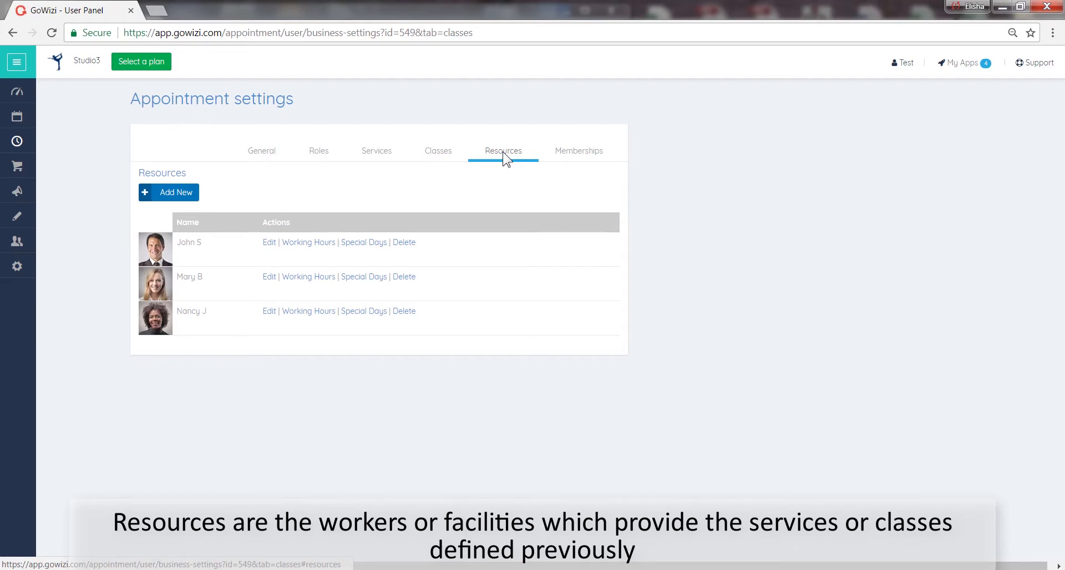
click(269, 242)
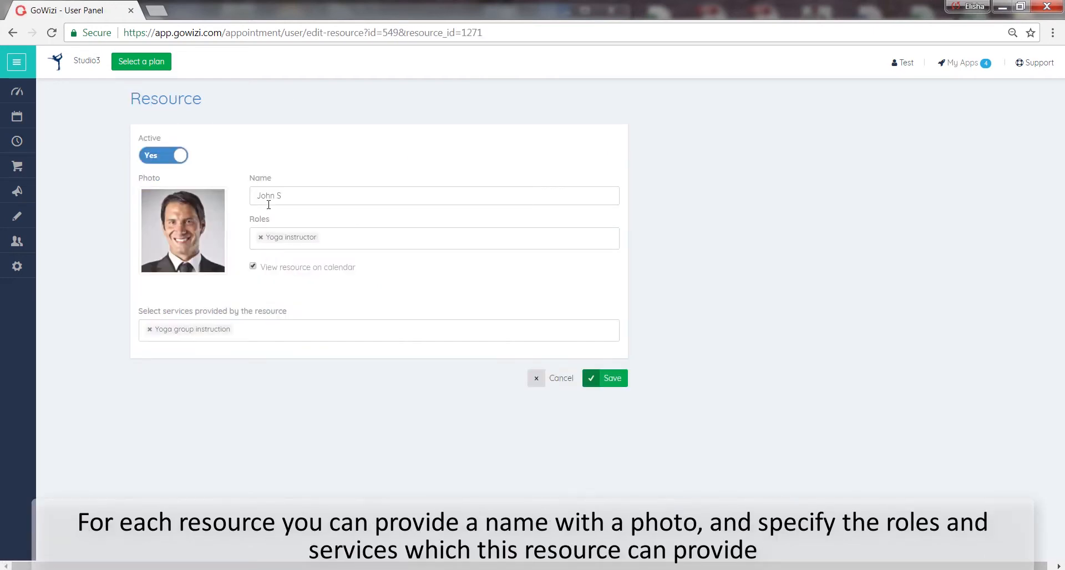
click(266, 199)
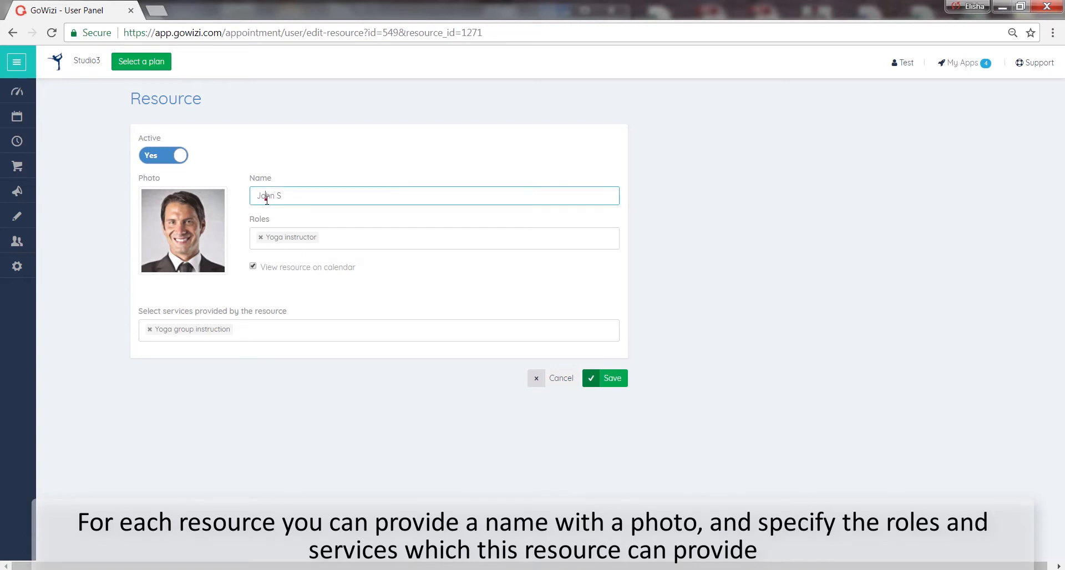
click(275, 238)
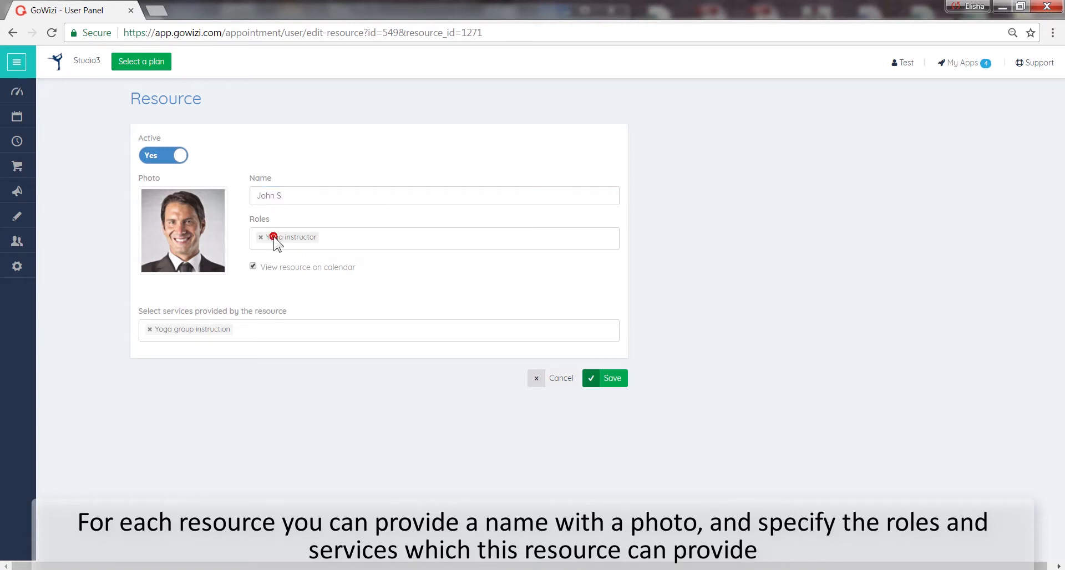
click(439, 242)
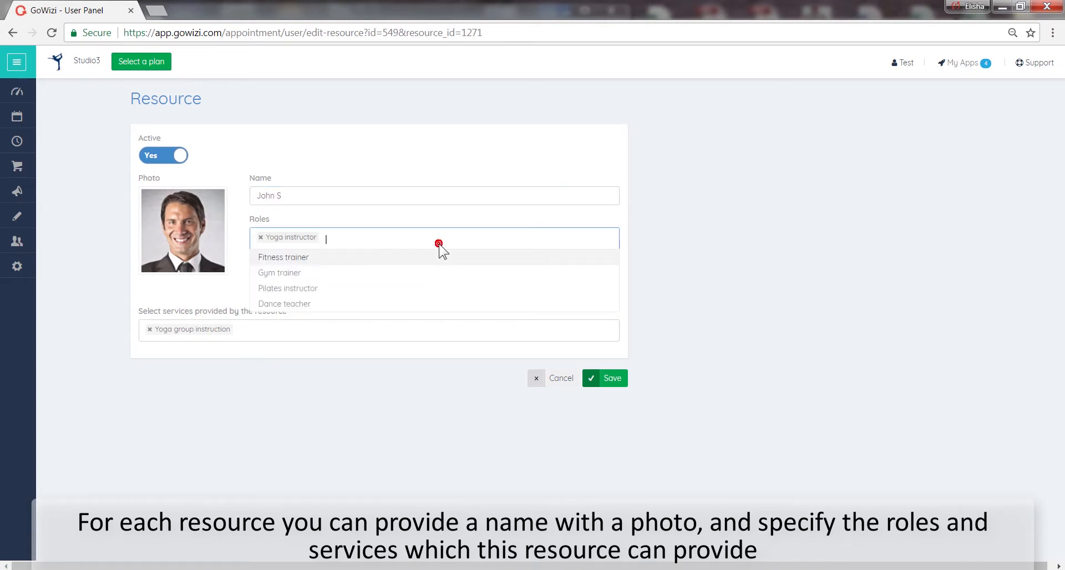
click(286, 274)
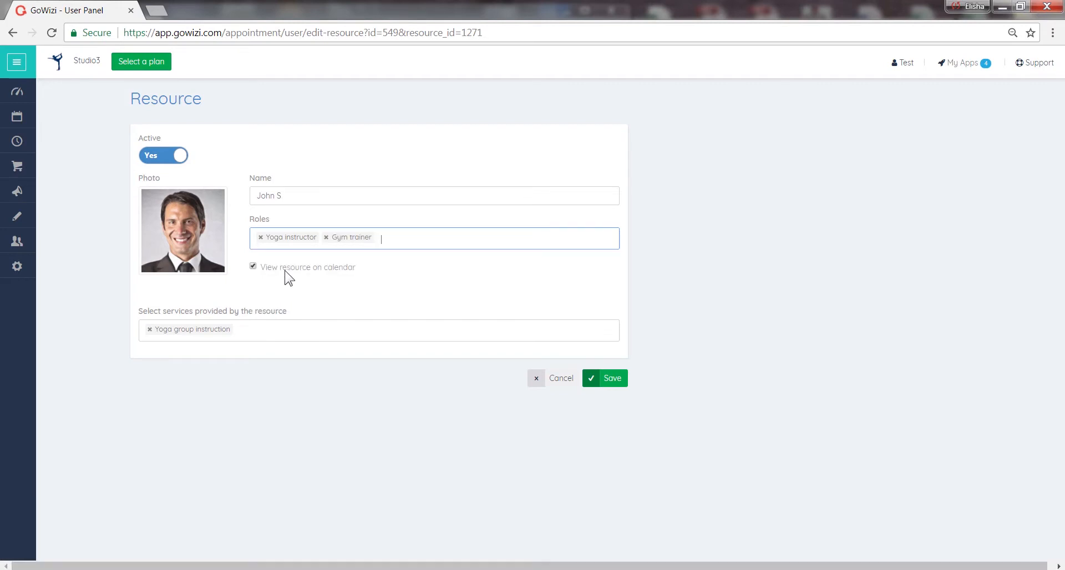
View the services the resource can provide, try hiding it from the calendar before restoring its visibility, and save the resource.
click(211, 333)
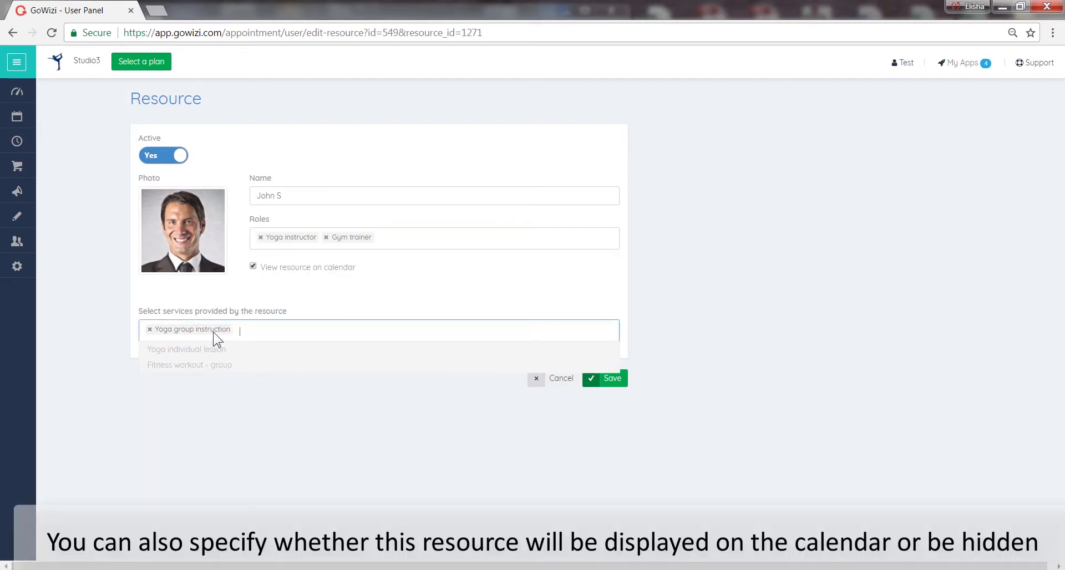
key(shift+Tab)
click(253, 267)
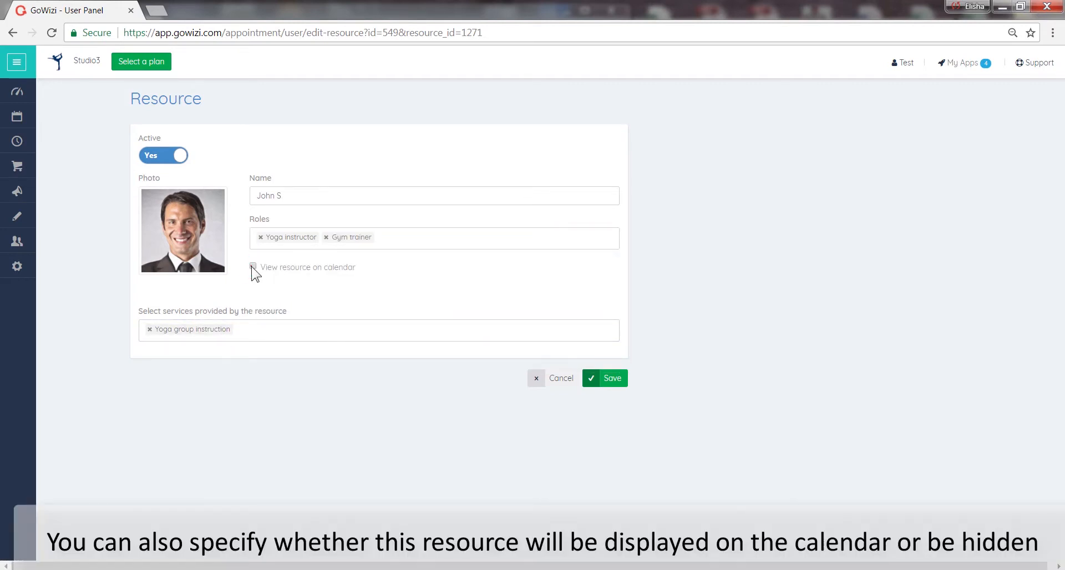
click(253, 267)
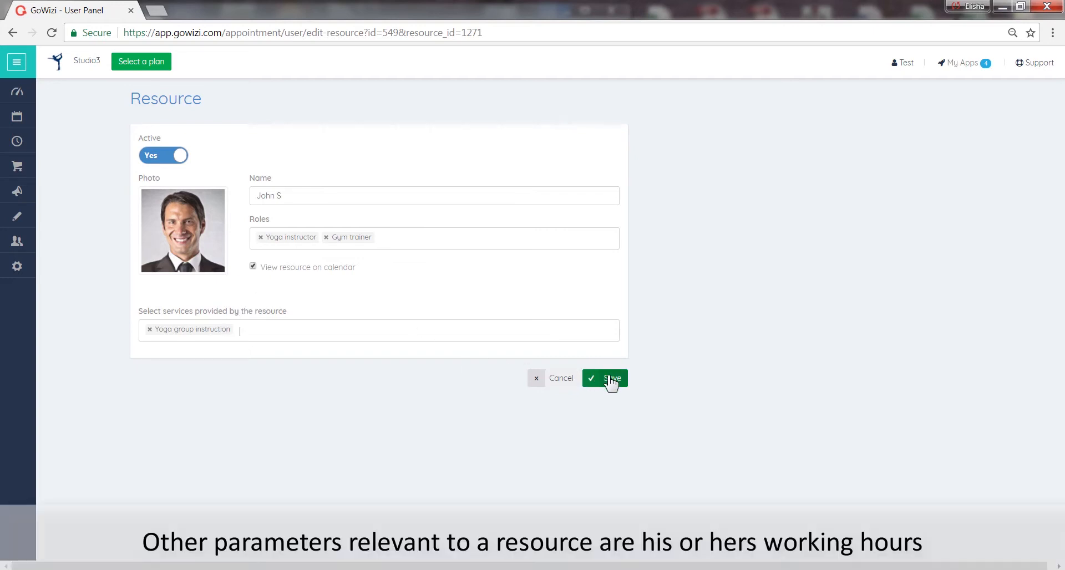
click(610, 379)
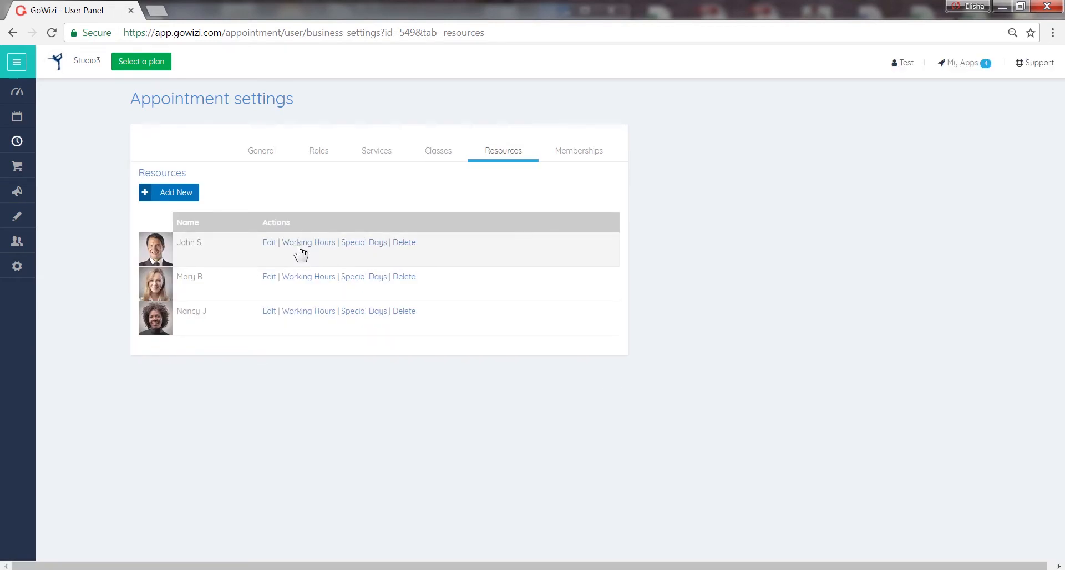
In the first resource's working hours, set Tuesday to 5:15–19:30 and add a second period of 0:45–4:00.
click(299, 242)
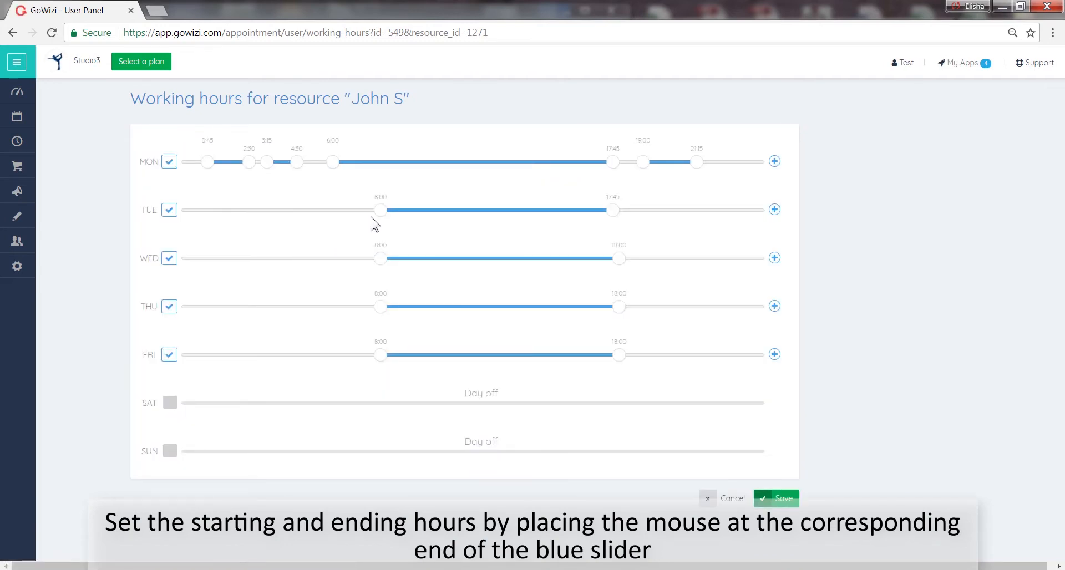
drag(383, 211, 322, 216)
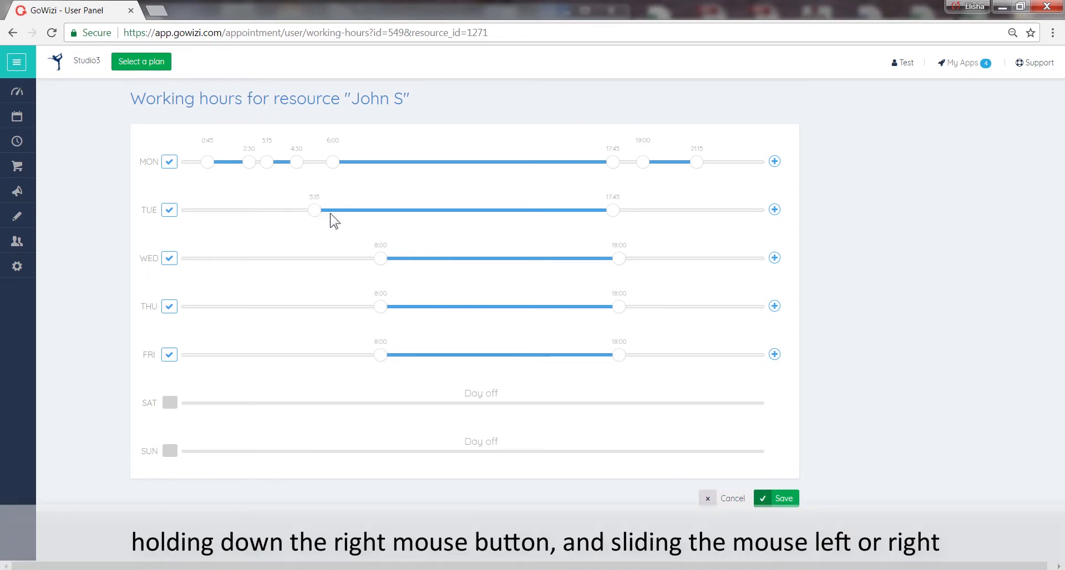
drag(612, 209, 653, 207)
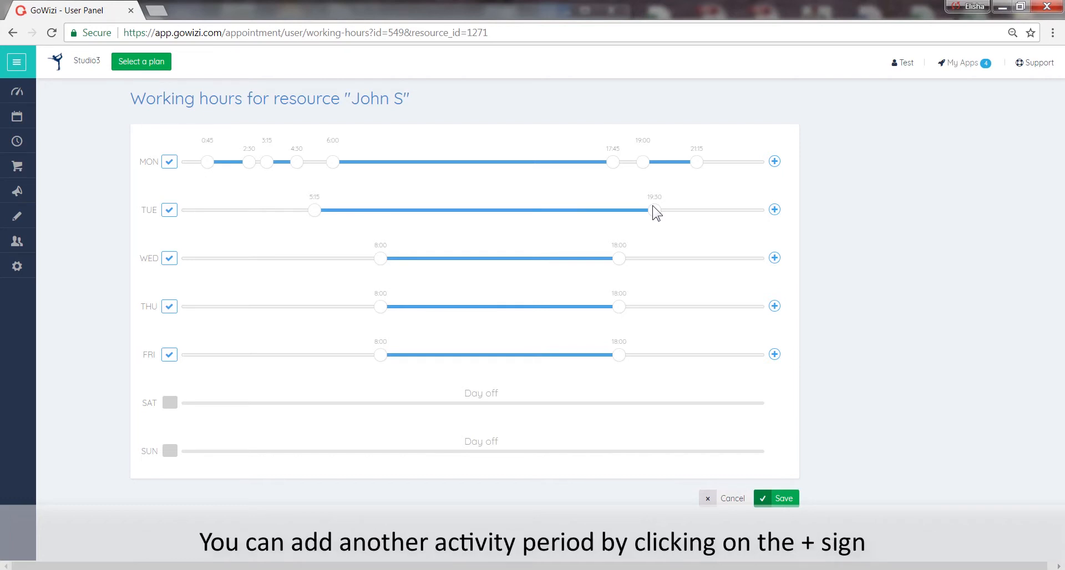
click(773, 209)
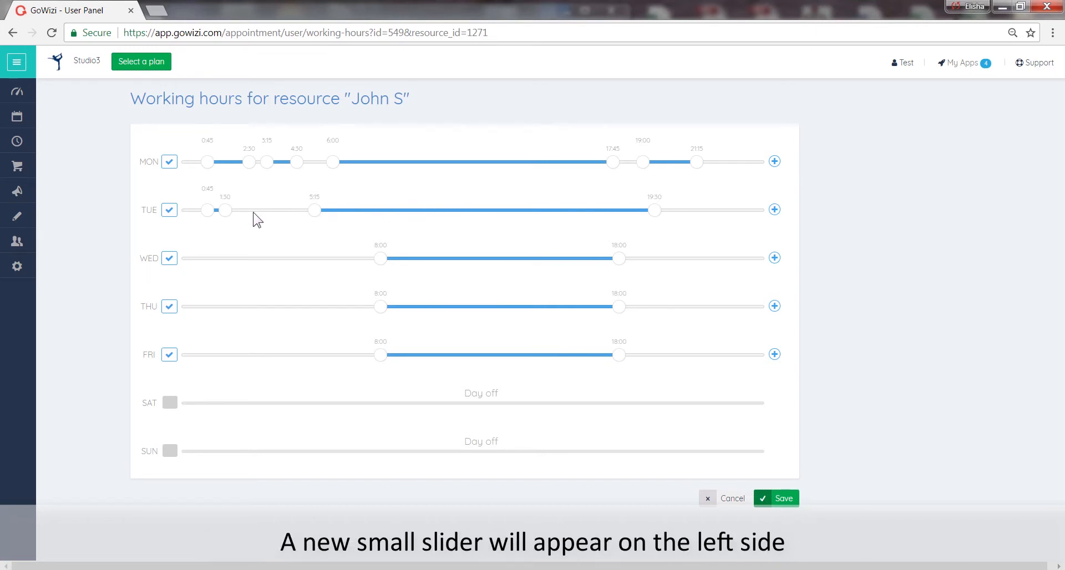
drag(226, 214, 284, 217)
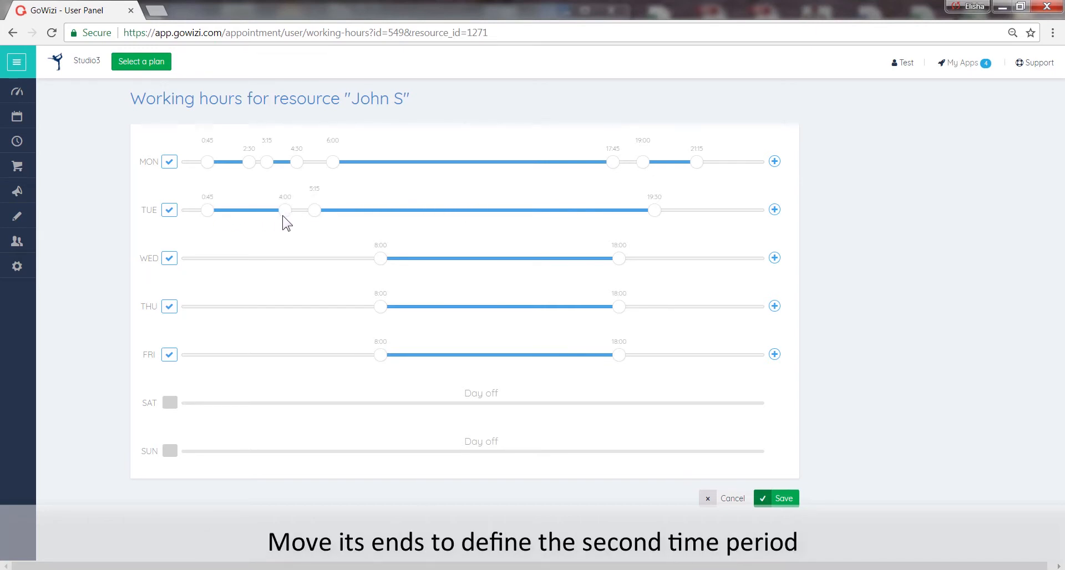
Set the resource's Wednesday working hours to 5:30–19:00 and add a second period of 0:45–3:30.
drag(380, 259, 319, 264)
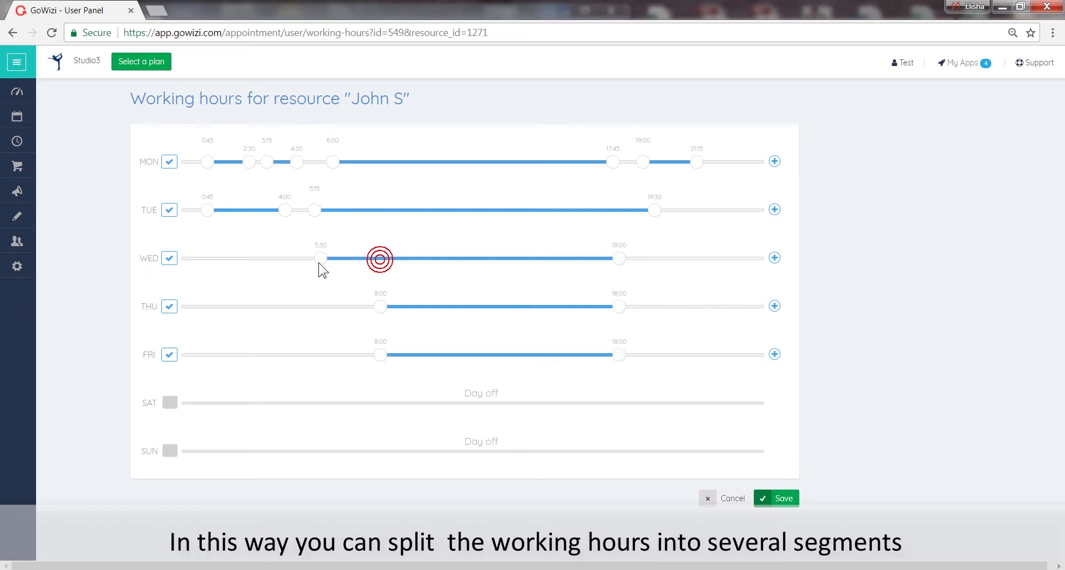
drag(617, 259, 639, 261)
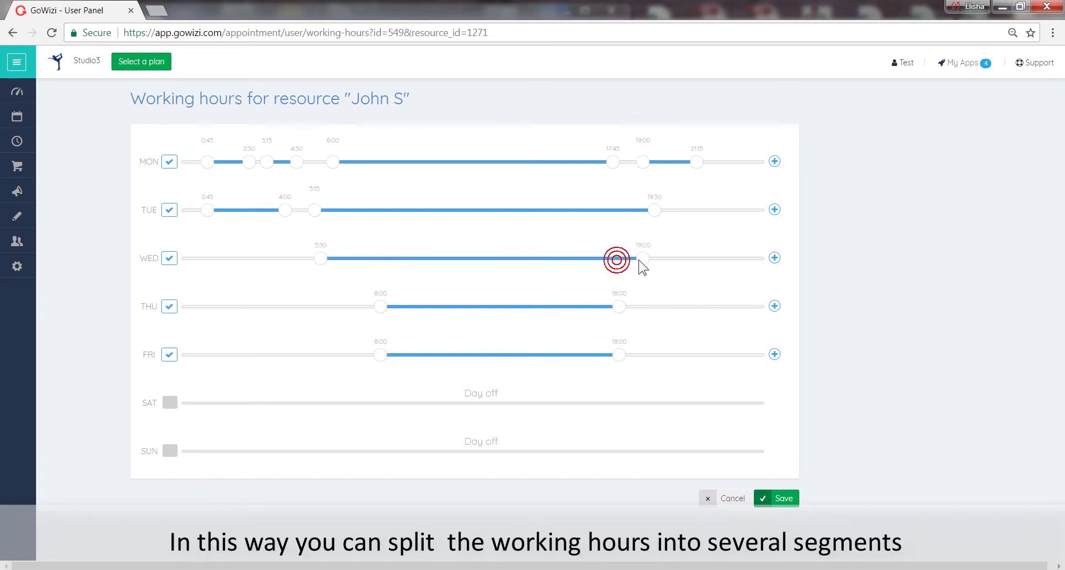
click(774, 258)
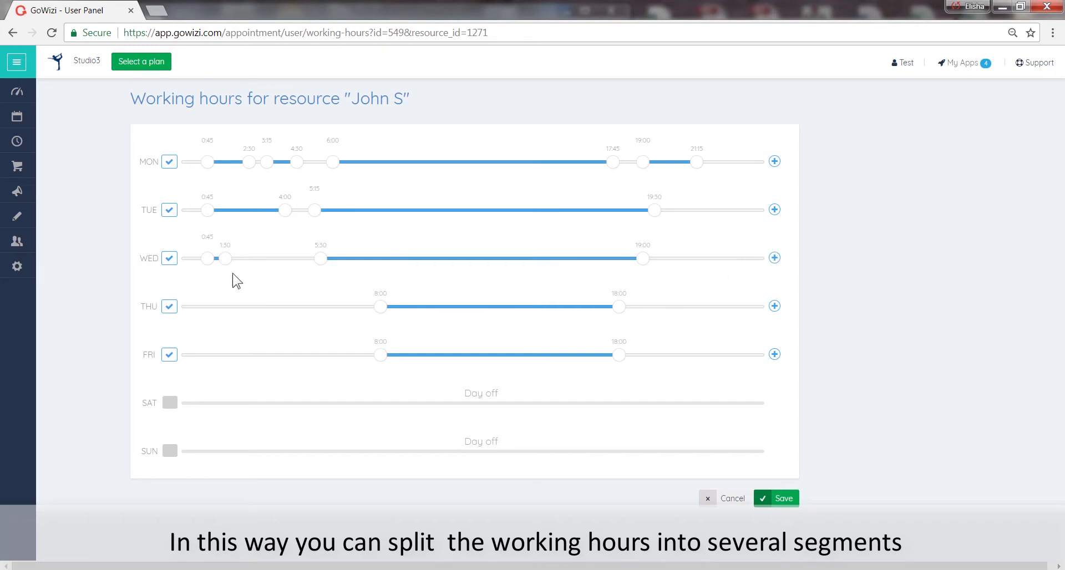
drag(223, 261, 272, 265)
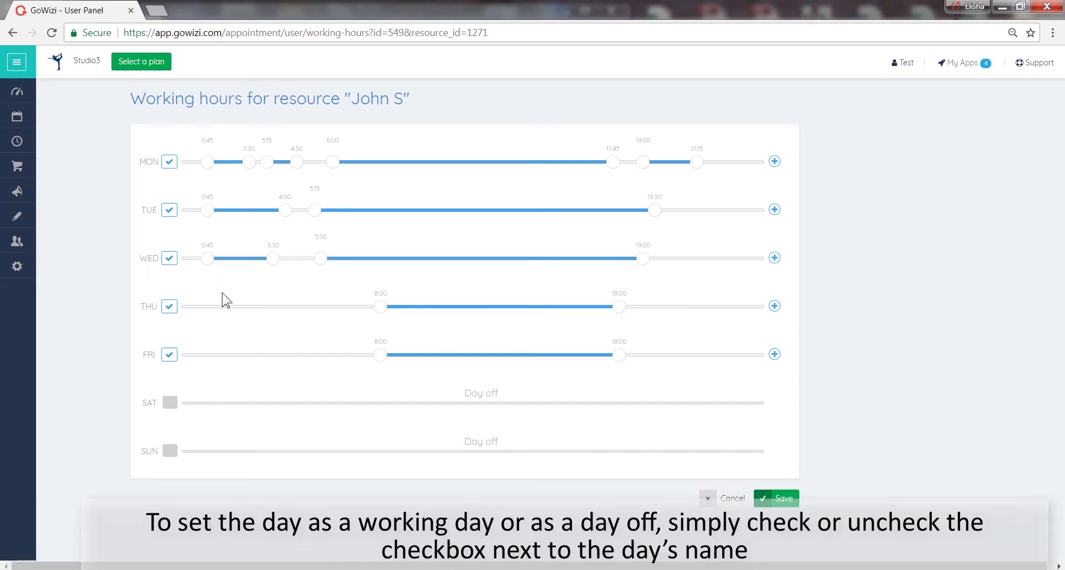
Try Thursday as a day off, restore it as a working day, and save the resource's working hours.
click(168, 308)
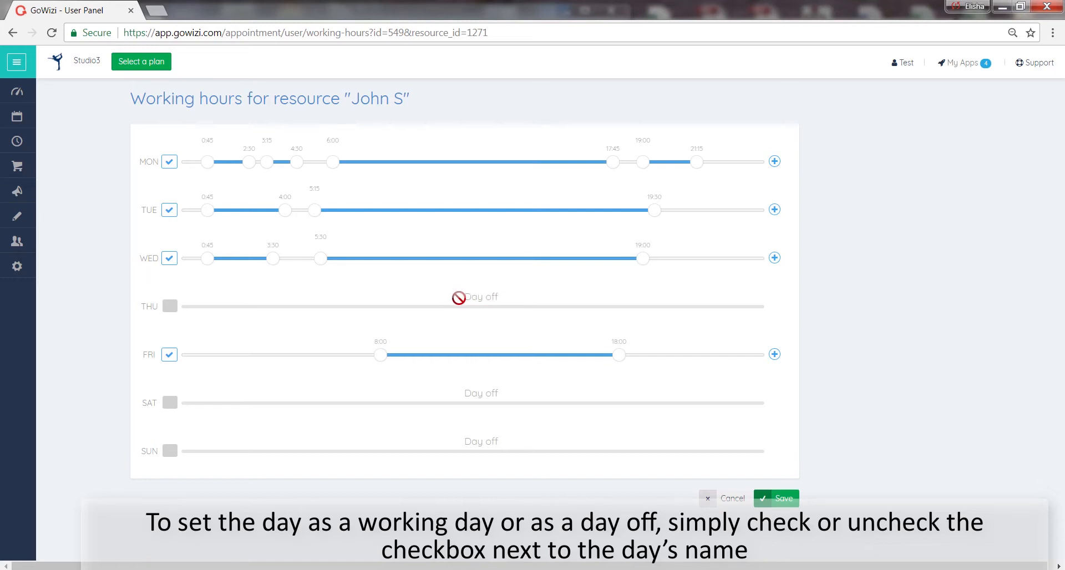
click(171, 308)
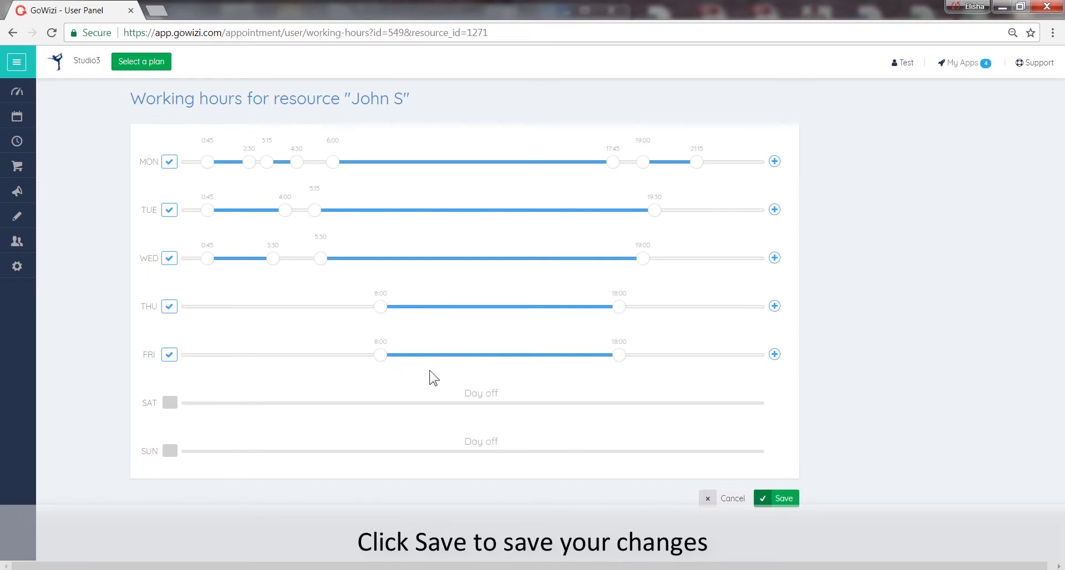
click(780, 499)
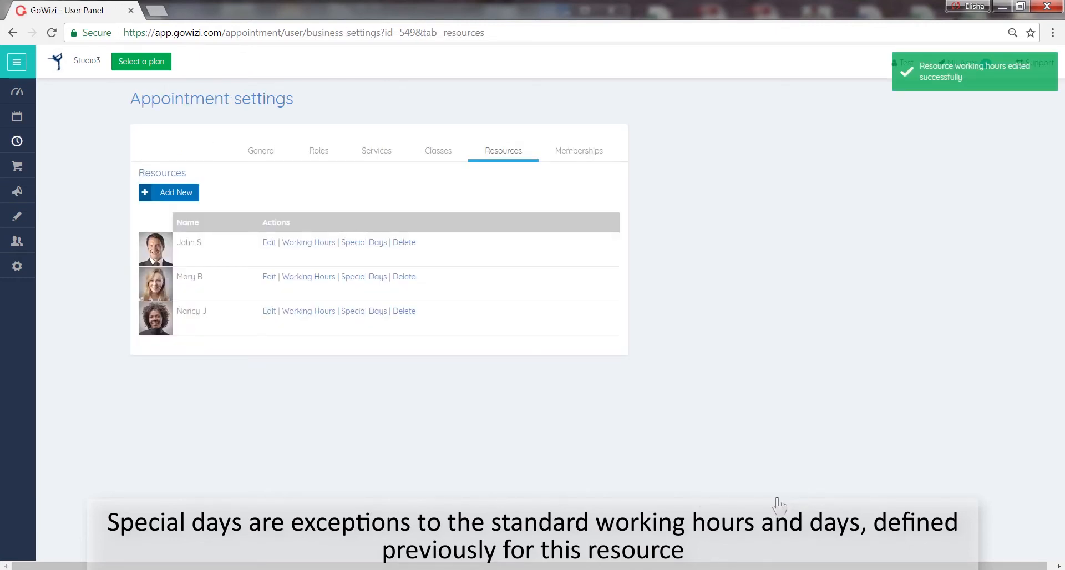
Create a special day on 19/10/2017 for the second resource with working periods 8:00–18:00 and 5:00–18:30, and save it.
click(354, 278)
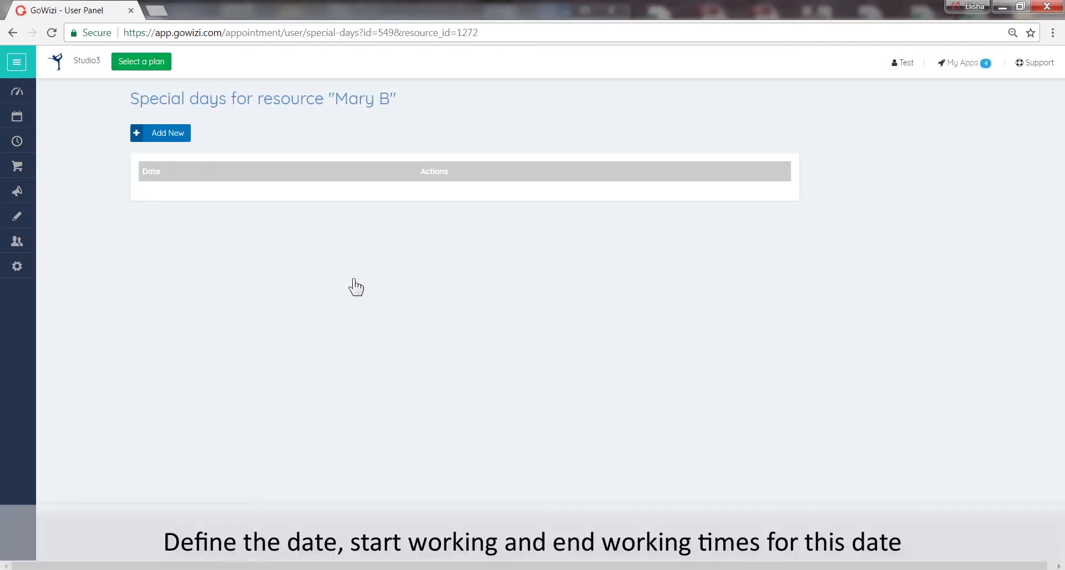
click(164, 139)
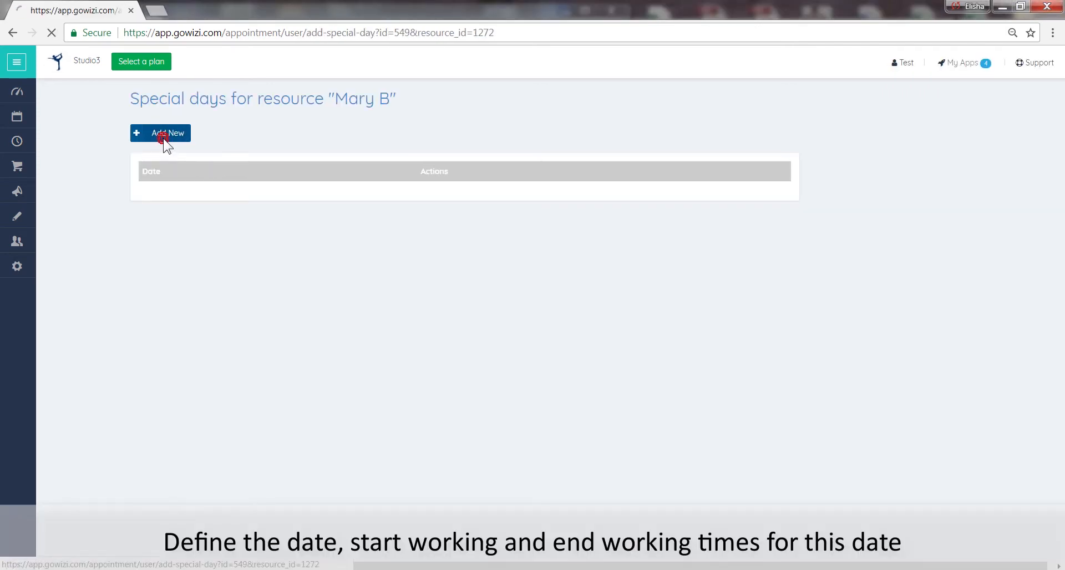
click(169, 155)
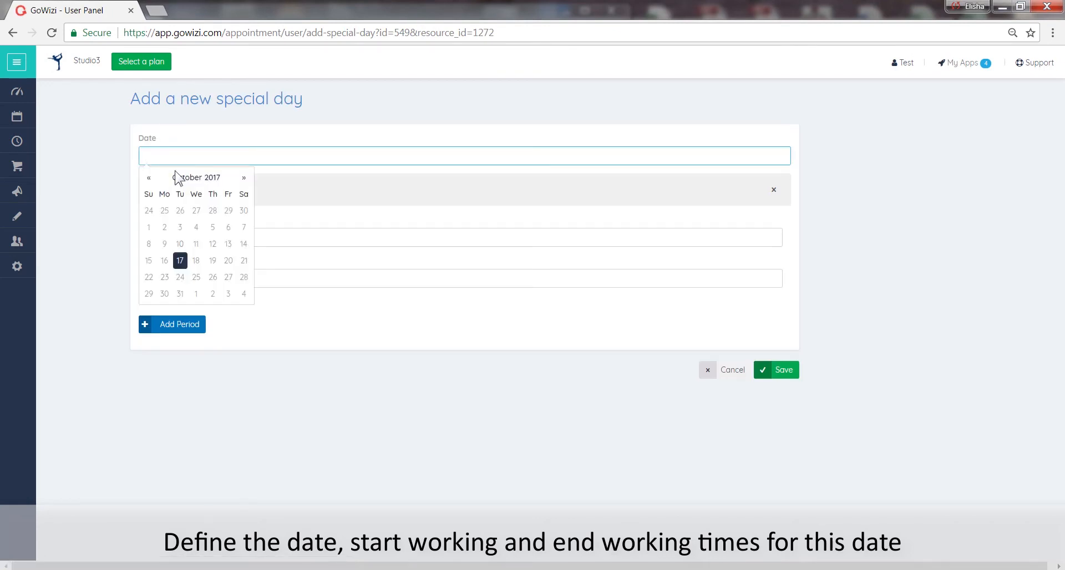
click(213, 261)
click(262, 237)
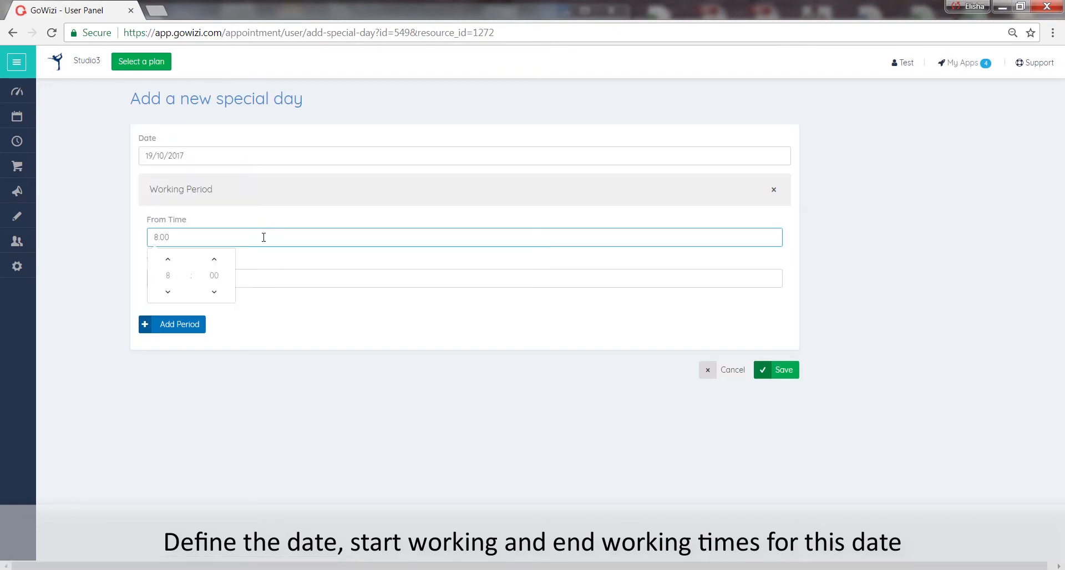
click(241, 280)
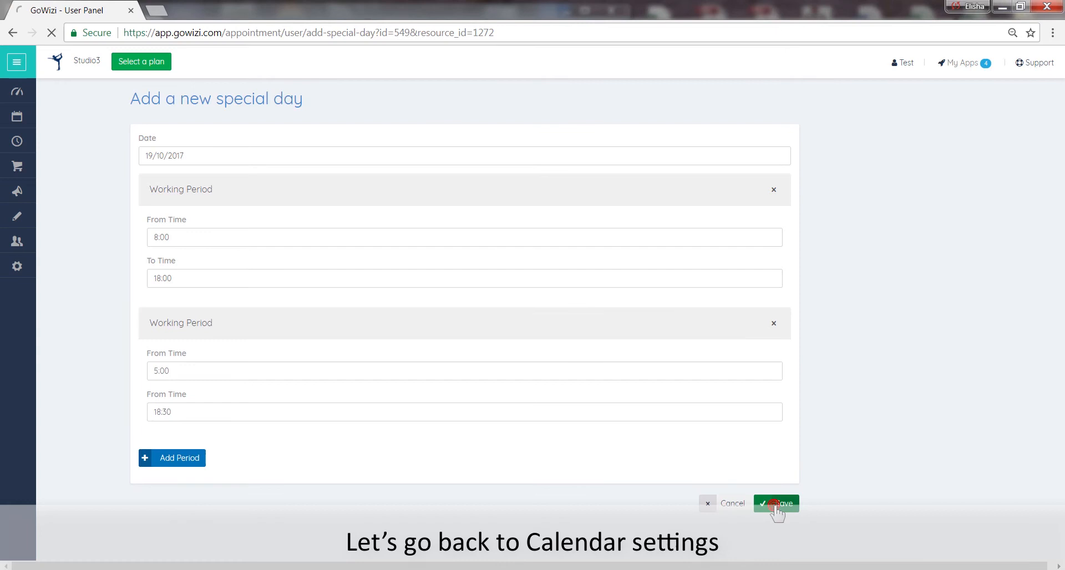
click(777, 503)
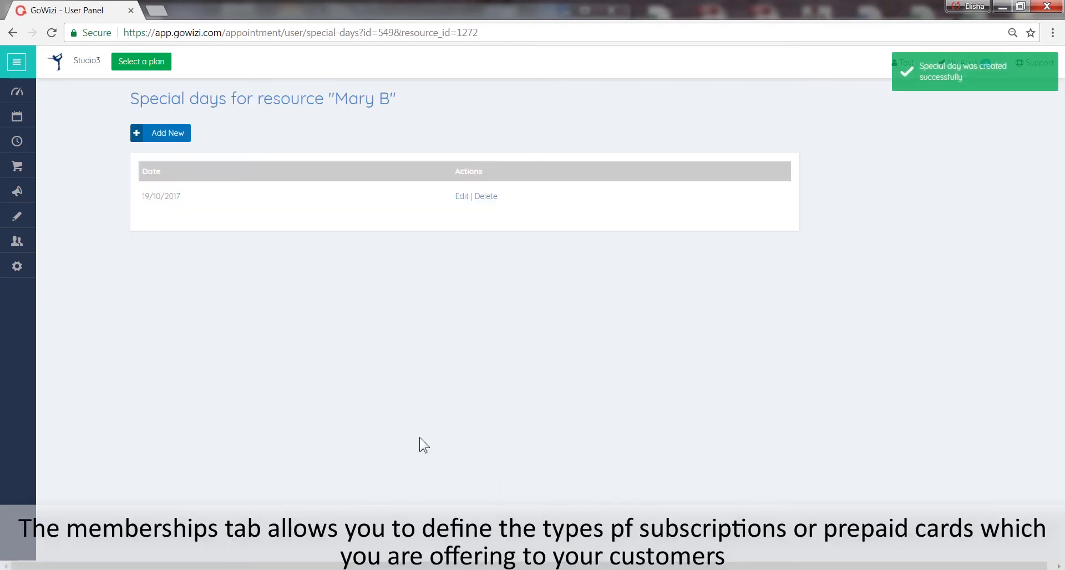
Open the Memberships section of the calendar settings and start a new membership.
mouse_move(18, 138)
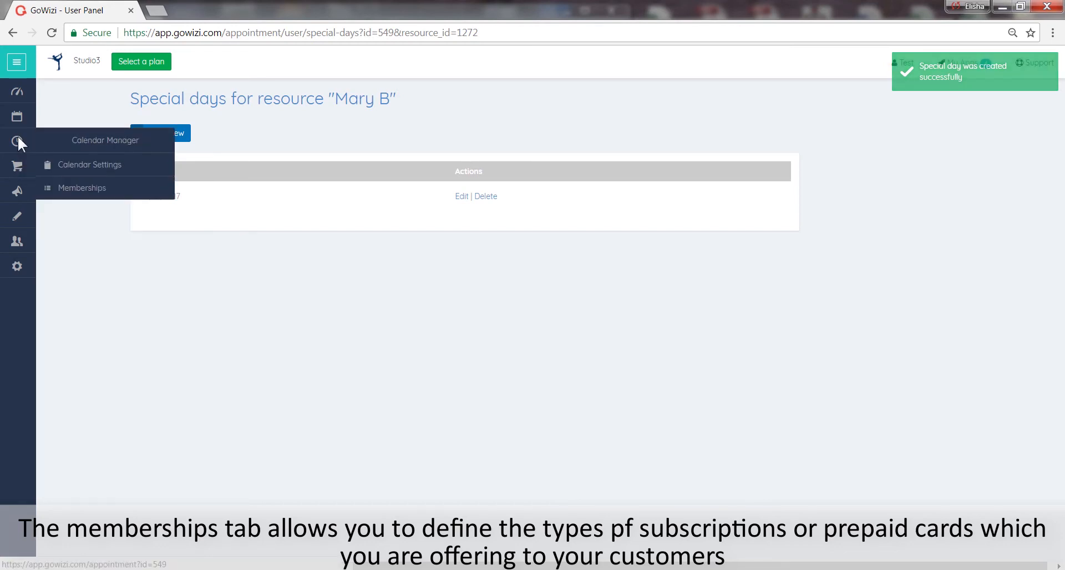
click(87, 177)
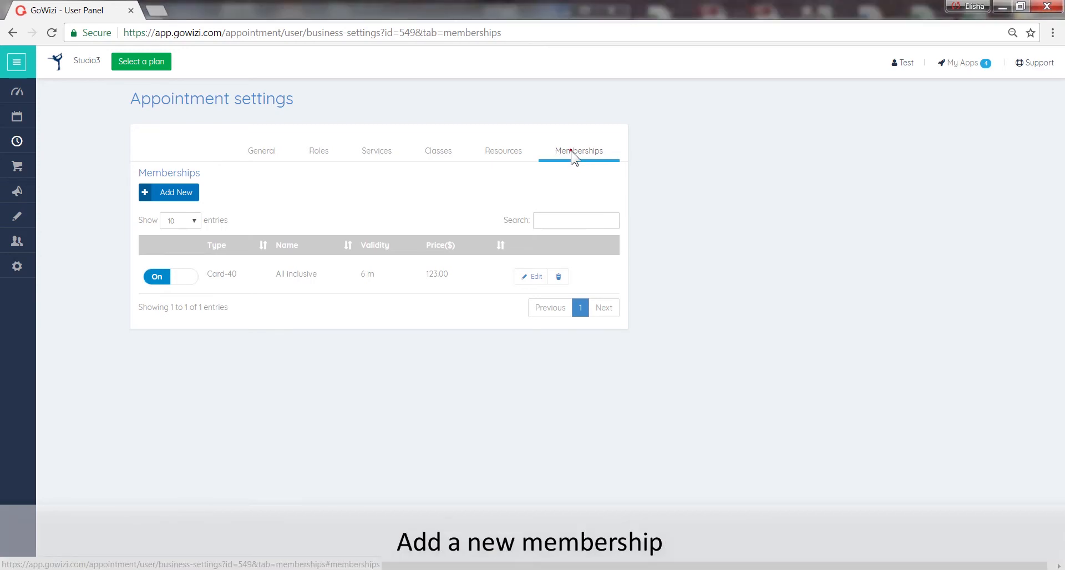
click(166, 190)
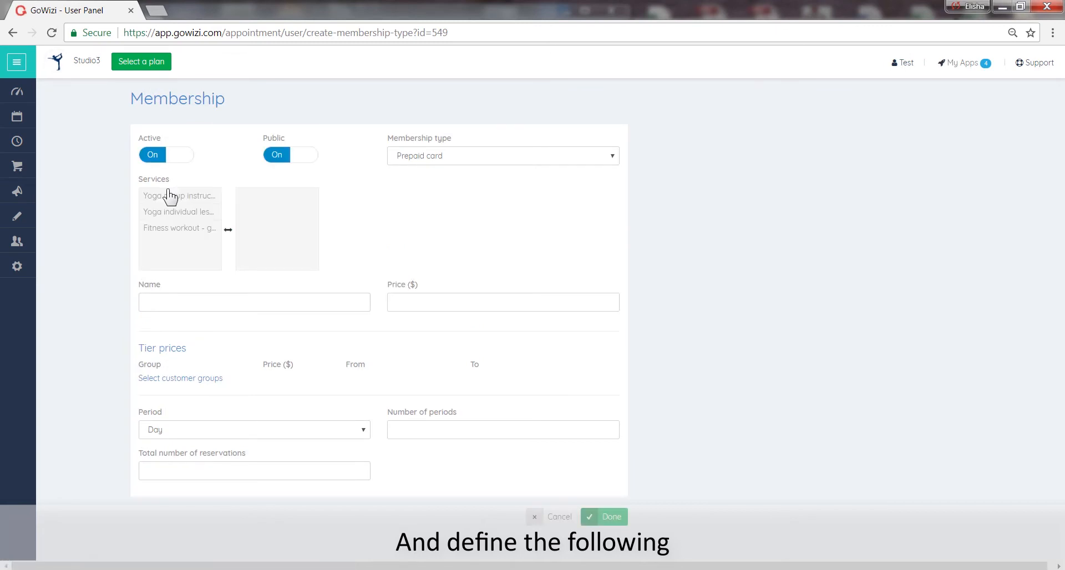
Try the new membership's Active and Public options switched off, and turn both back on.
click(173, 156)
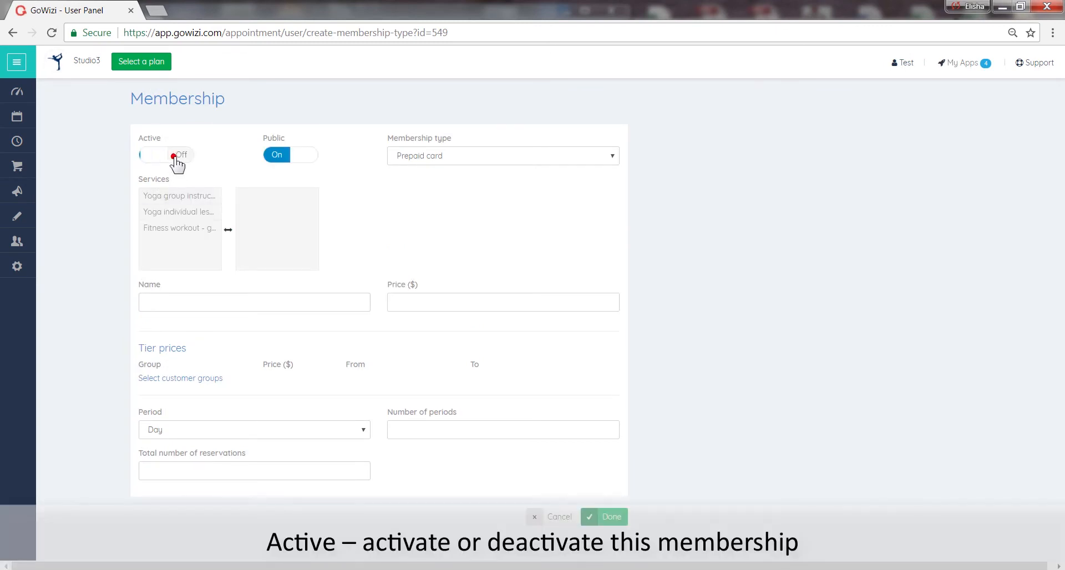
click(173, 157)
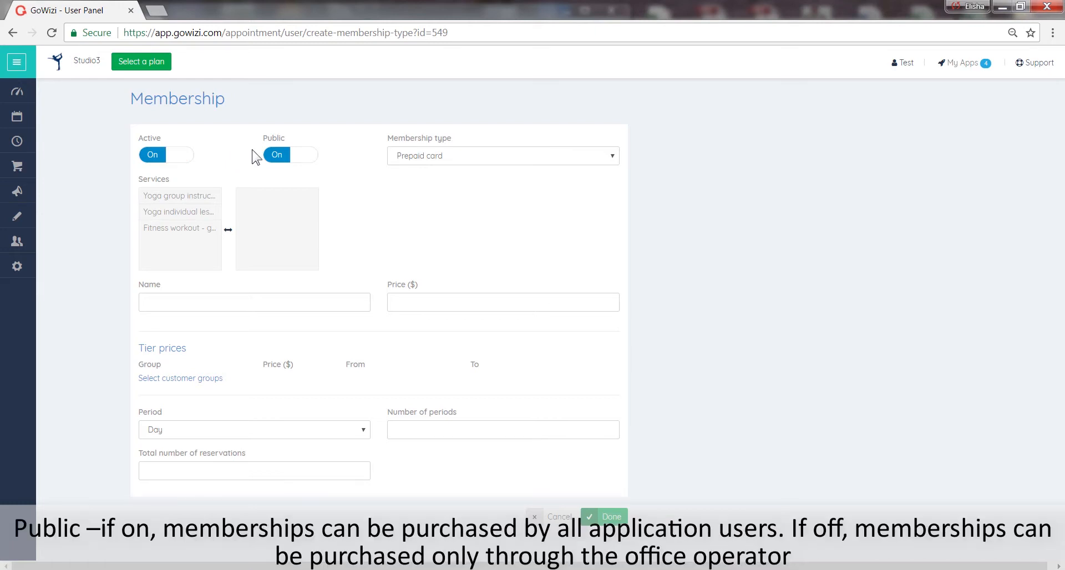
click(309, 158)
click(309, 157)
Try Subscription as the membership type and return it to Prepaid card.
click(406, 160)
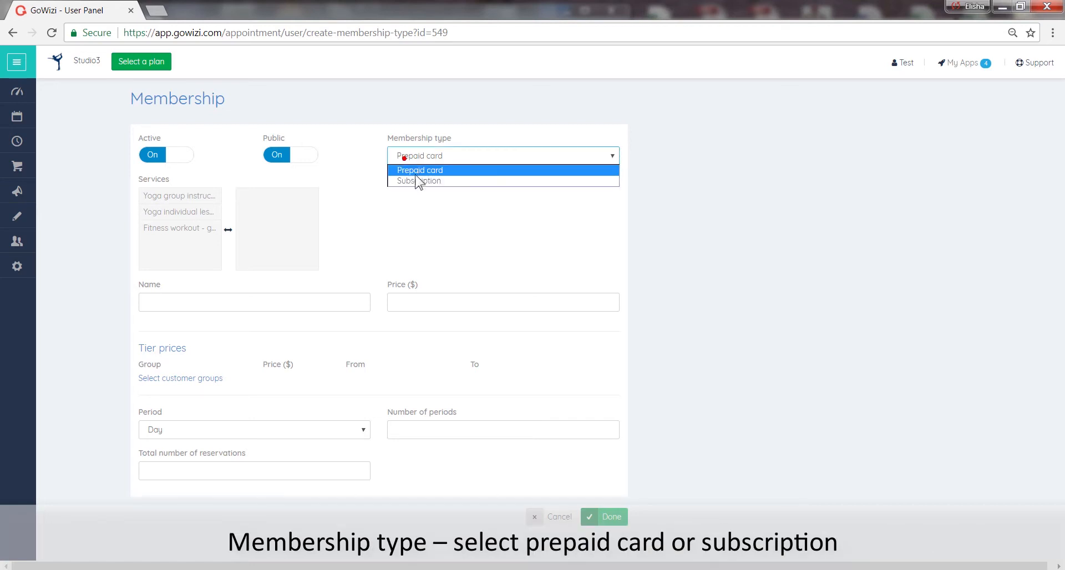
click(418, 181)
click(417, 157)
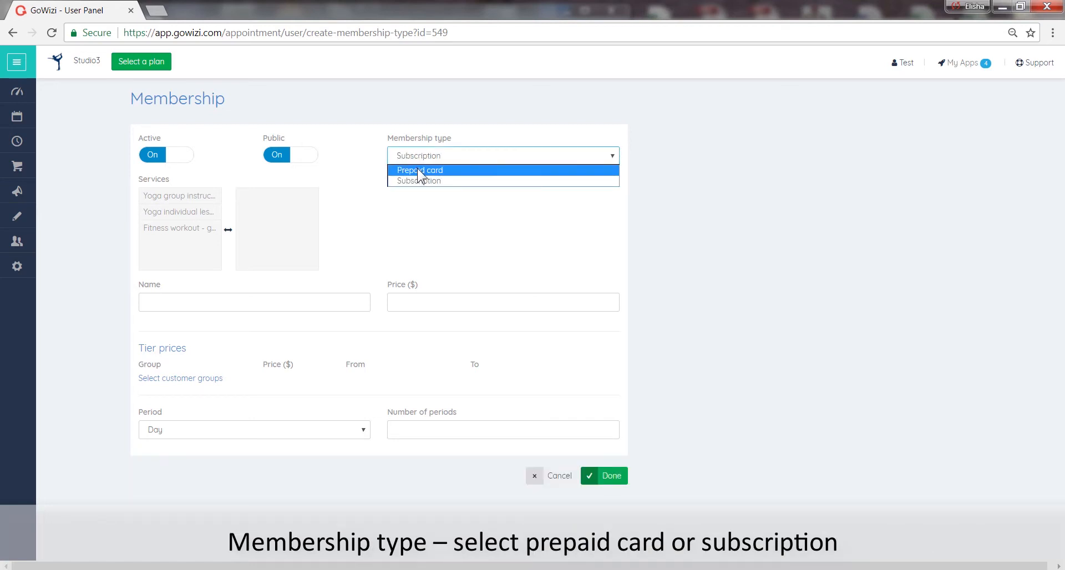
click(417, 169)
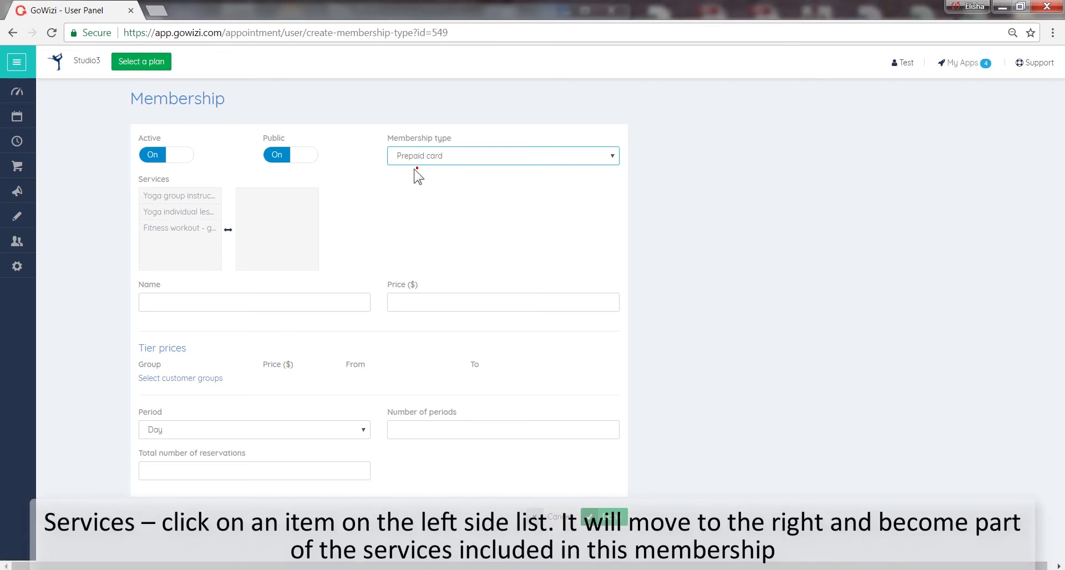
Add all three available services to the membership and take the individual yoga lesson back out.
click(187, 198)
click(186, 211)
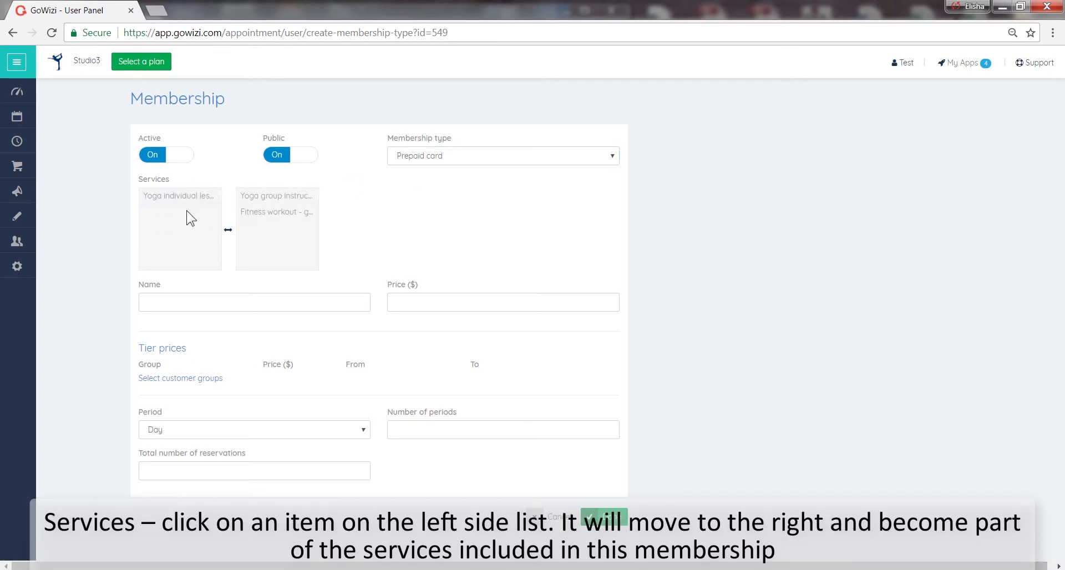
click(186, 198)
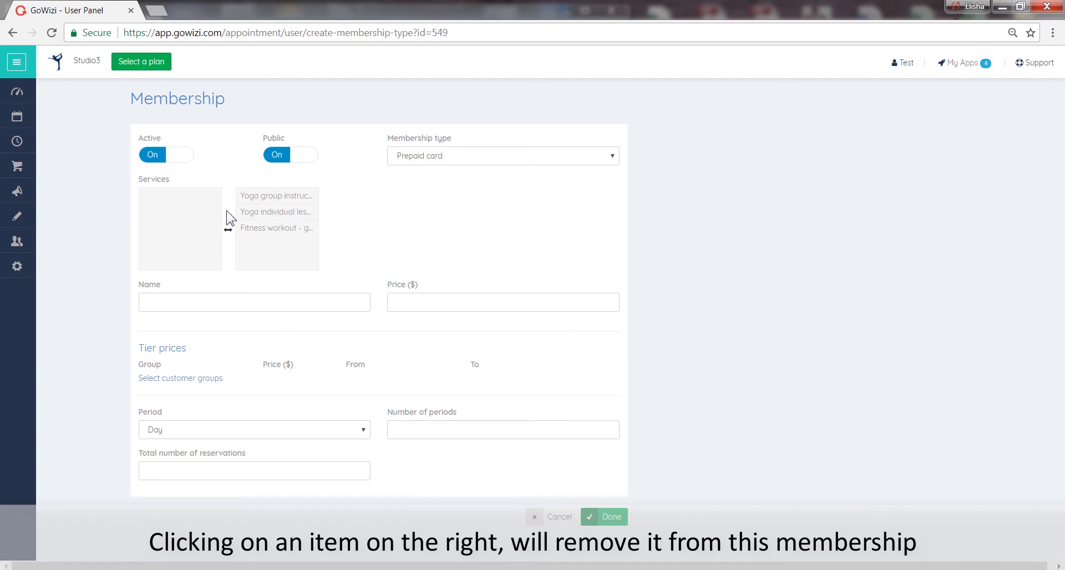
click(256, 215)
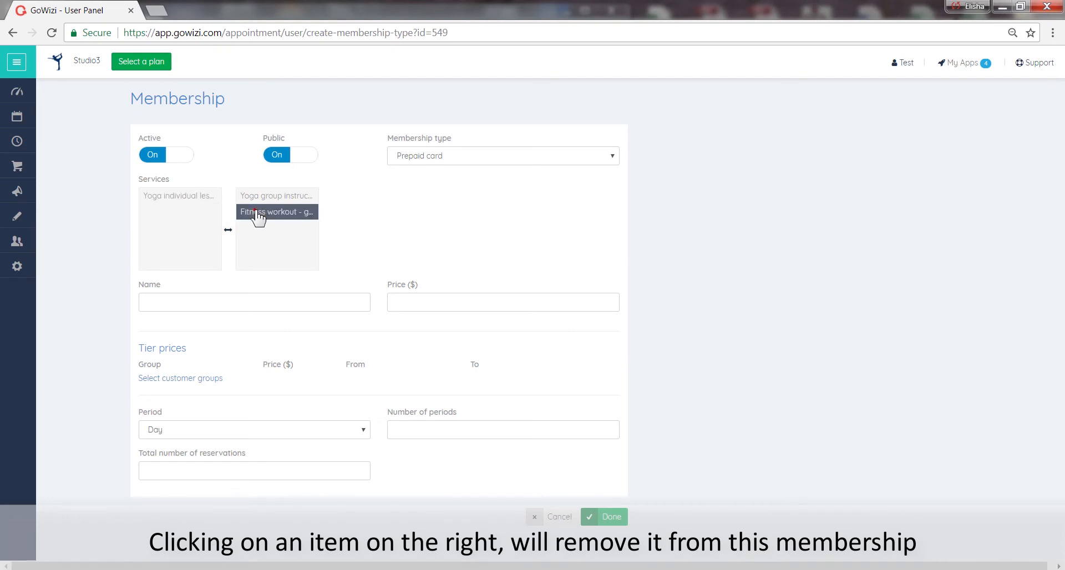
Name the membership C2 and set its price to $22.
click(180, 301)
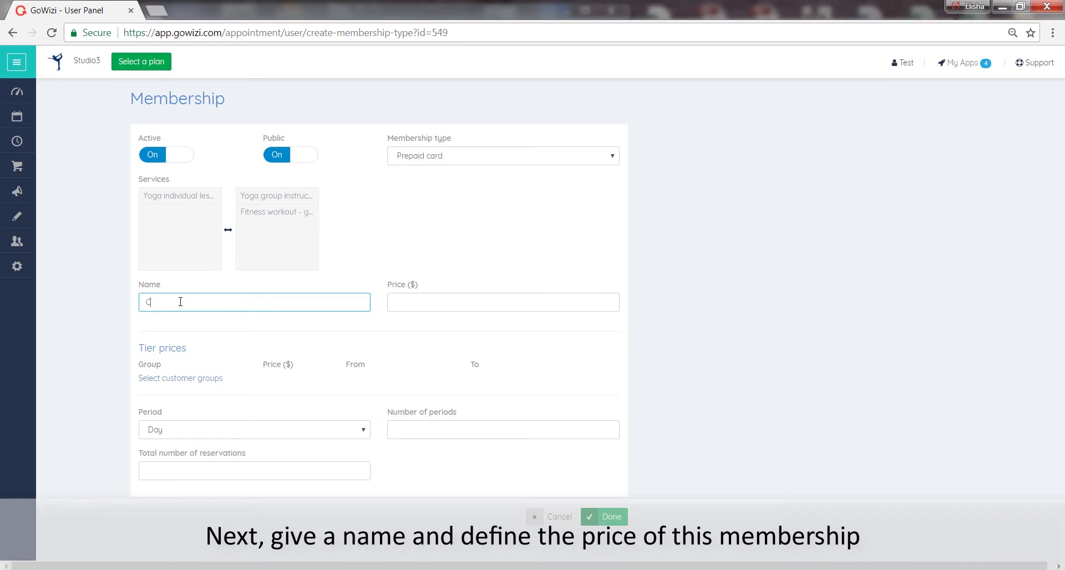
click(407, 303)
text(22)
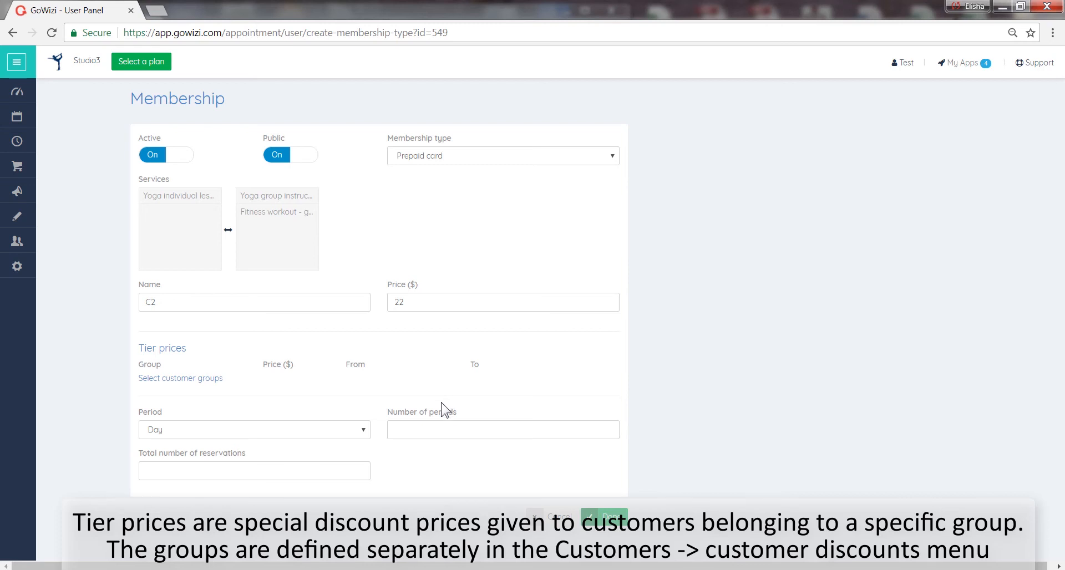
Set the membership's validity to 2 periods of a month with 999 total reservations, and save it.
click(272, 427)
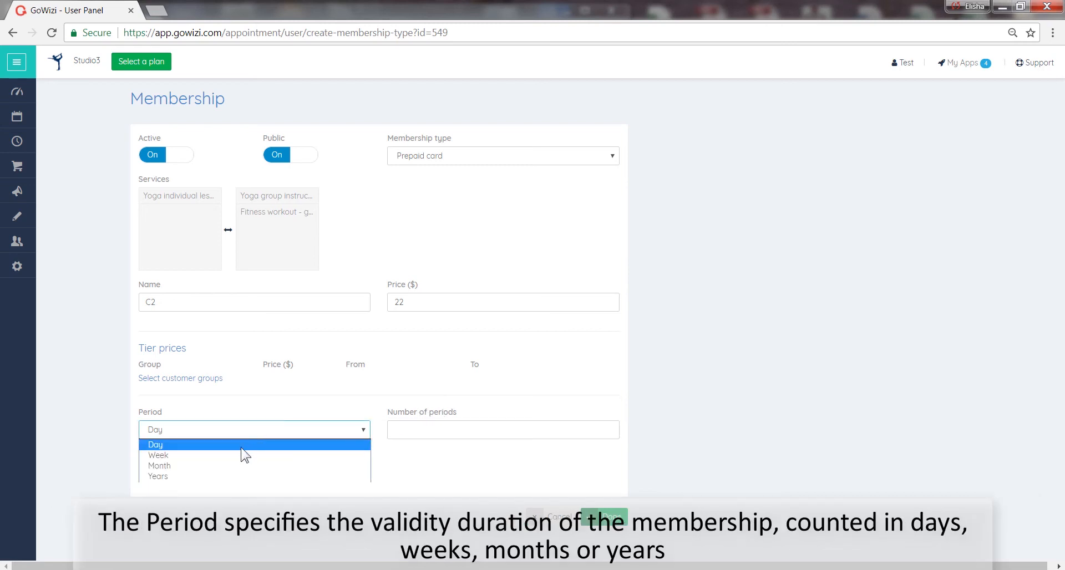
click(229, 466)
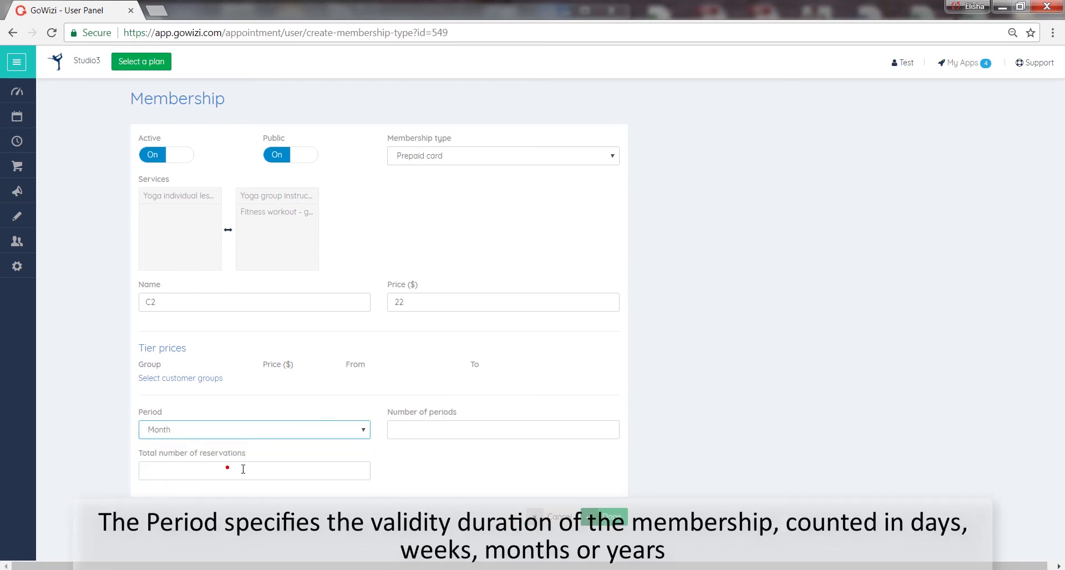
click(405, 433)
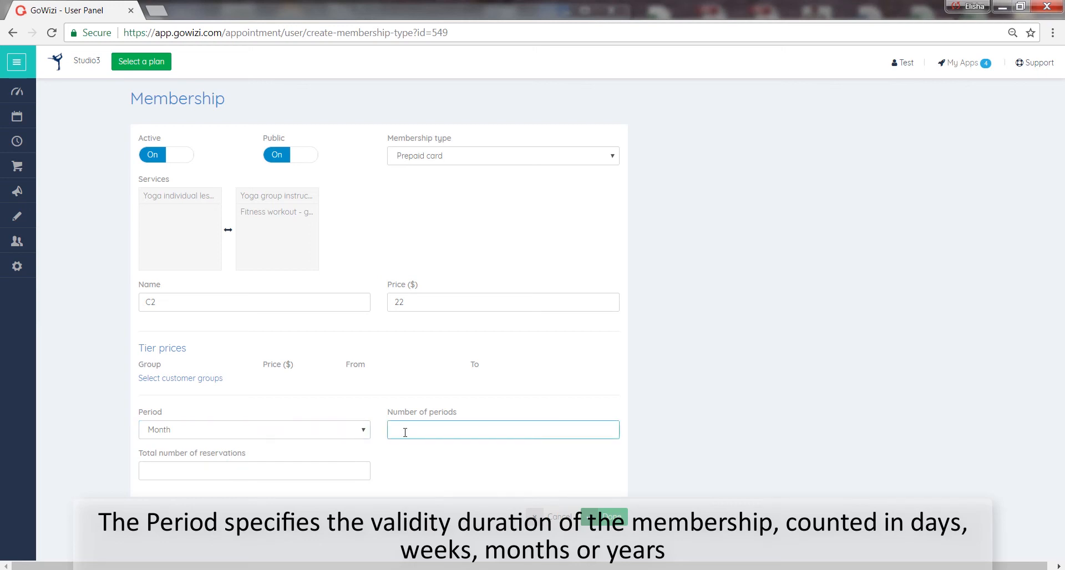
click(361, 469)
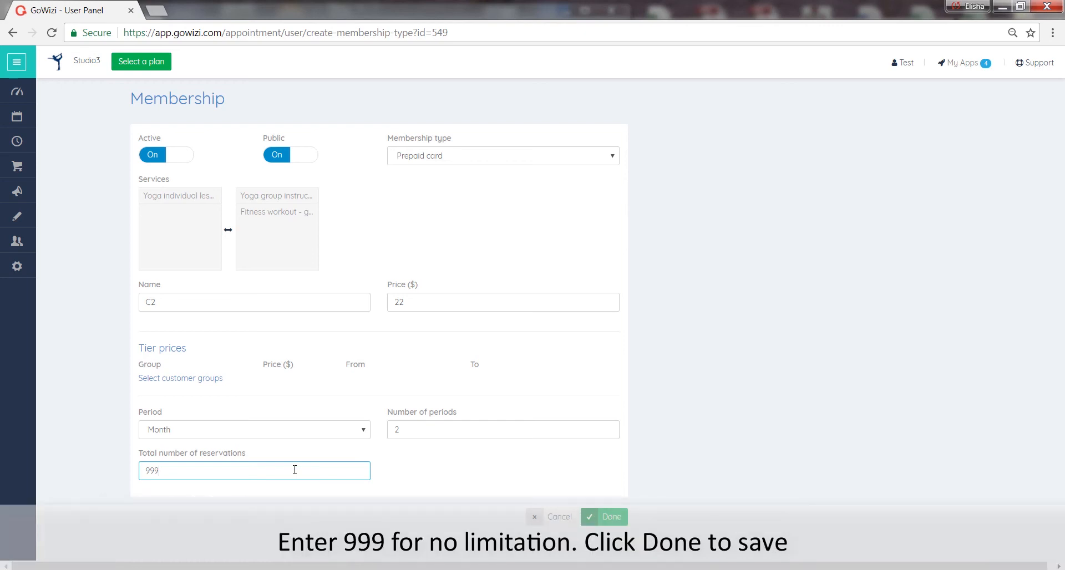
click(608, 519)
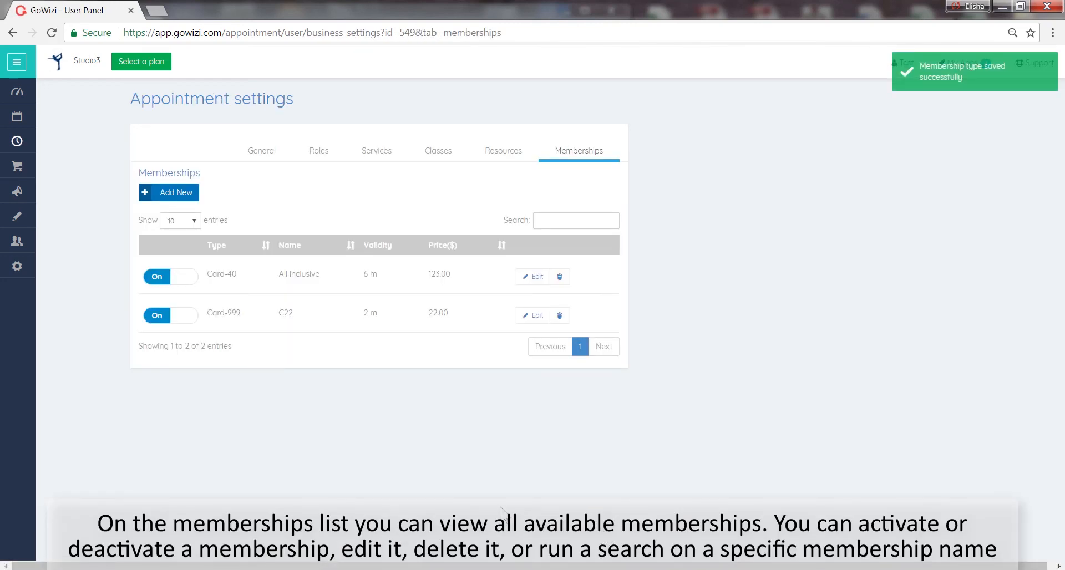